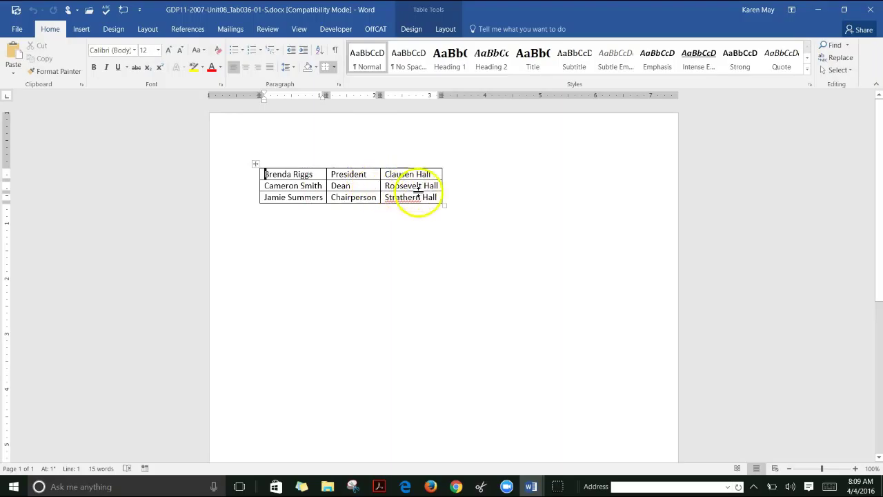
Add and undo an extra row in the names table, then start a new line below it
{"action": "left_click", "coordinate": [453, 199]}
{"action": "key", "text": "Return"}
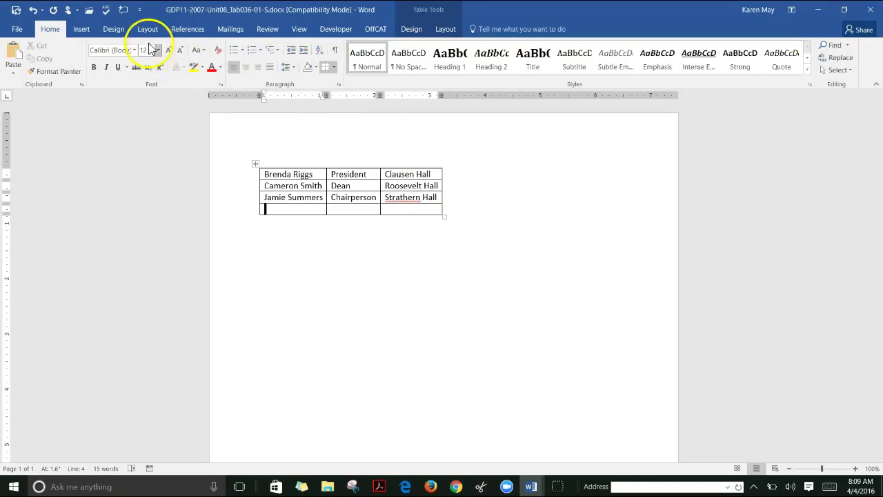
{"action": "left_click", "coordinate": [34, 10]}
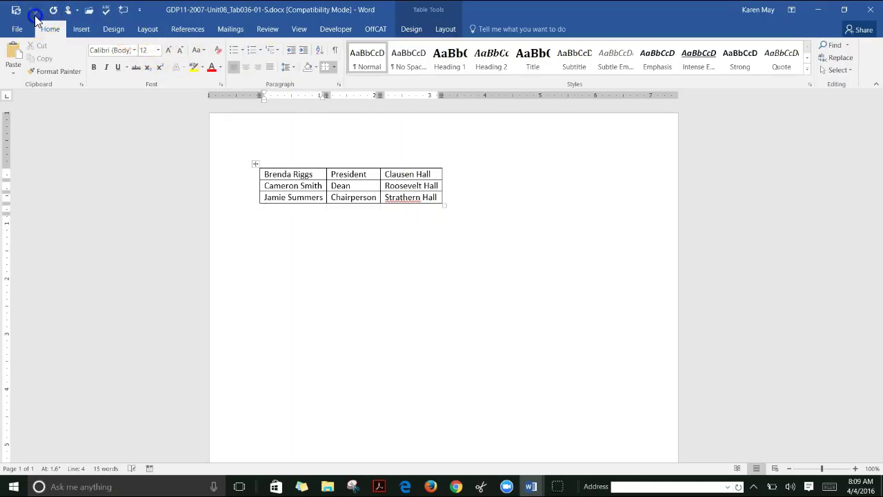
{"action": "double_click", "coordinate": [283, 285]}
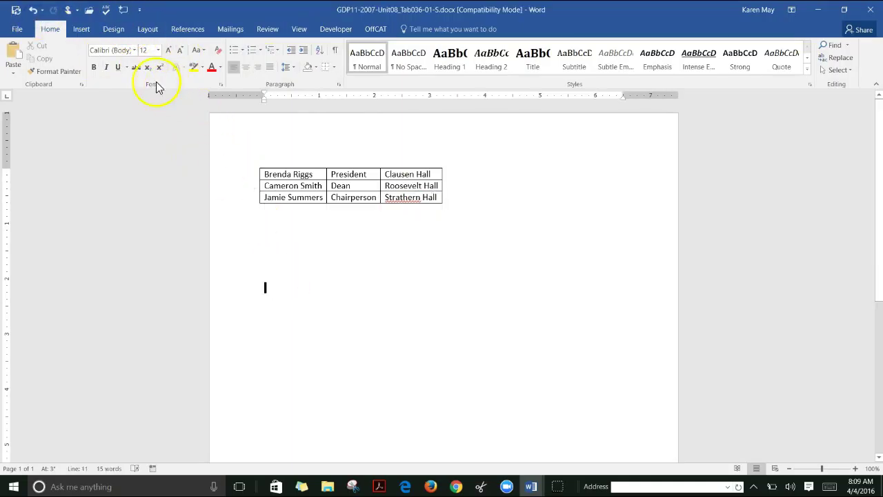
Insert an empty 3x3 table below the names table
{"action": "left_click", "coordinate": [82, 29]}
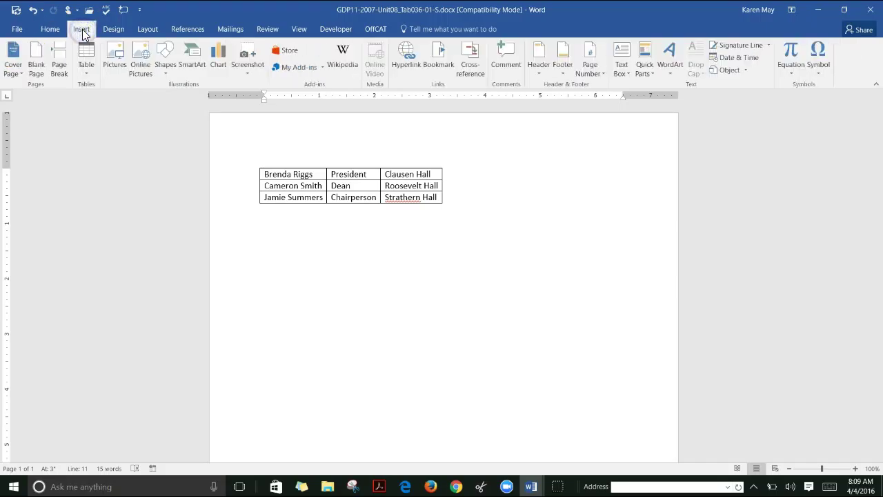
{"action": "left_click", "coordinate": [83, 71]}
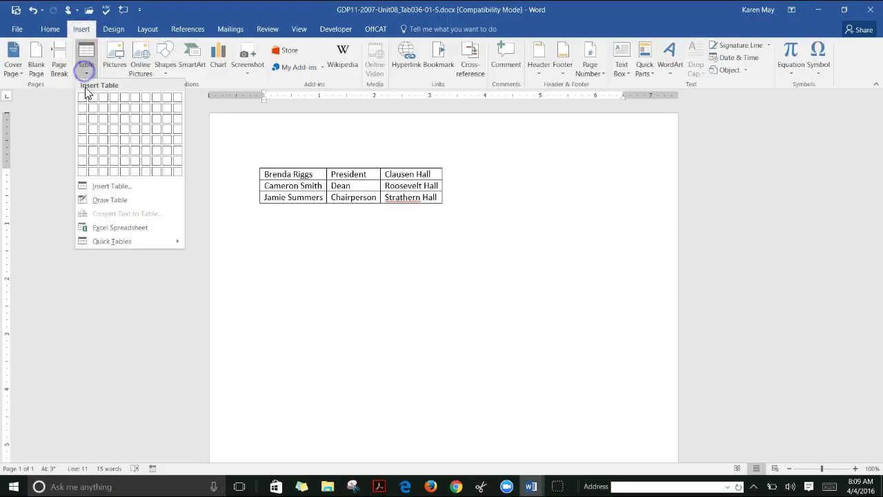
{"action": "left_click", "coordinate": [103, 126]}
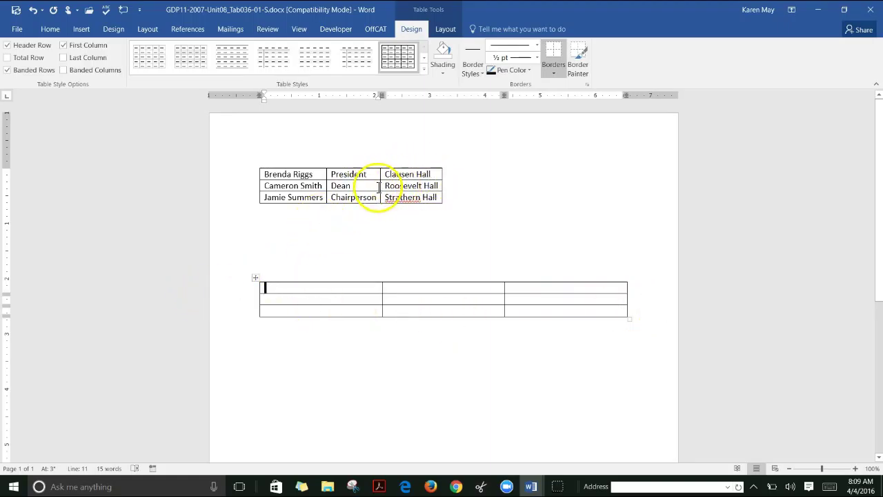
Widen the names table's columns, then AutoFit each of the three columns to its contents
{"action": "left_click_drag", "start_coordinate": [381, 186], "coordinate": [607, 200]}
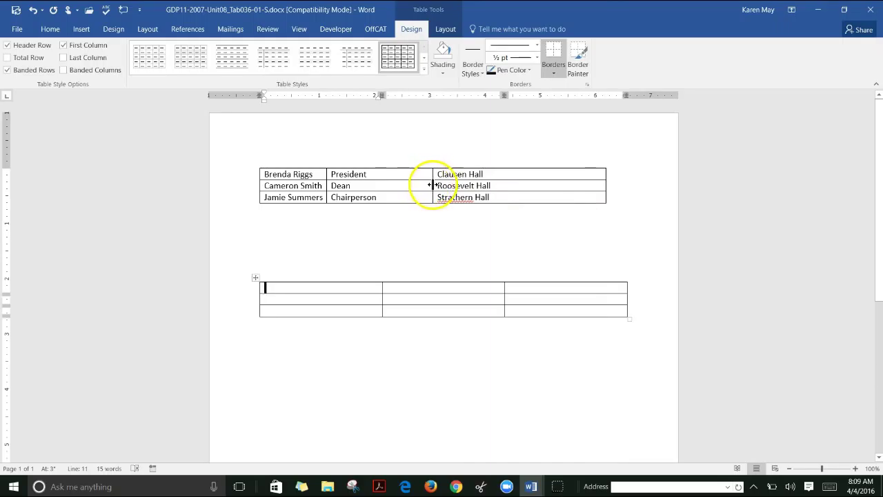
{"action": "left_click_drag", "start_coordinate": [431, 185], "coordinate": [464, 184]}
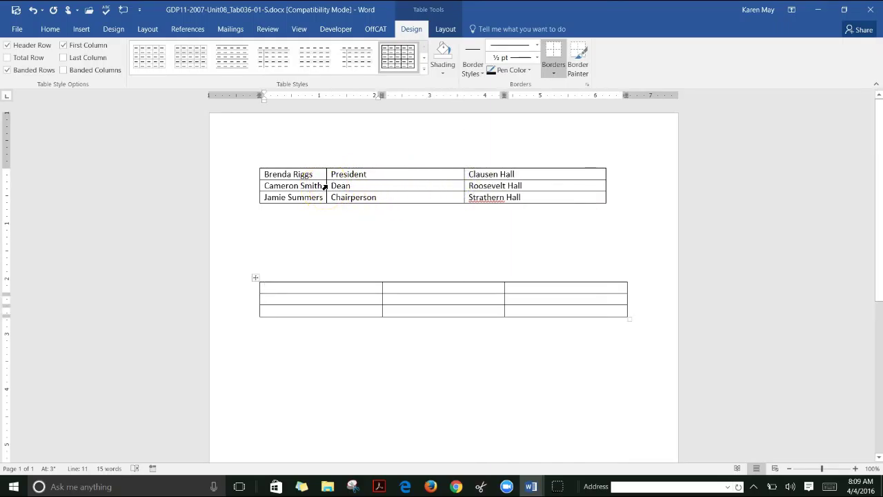
{"action": "left_click_drag", "start_coordinate": [326, 186], "coordinate": [379, 189]}
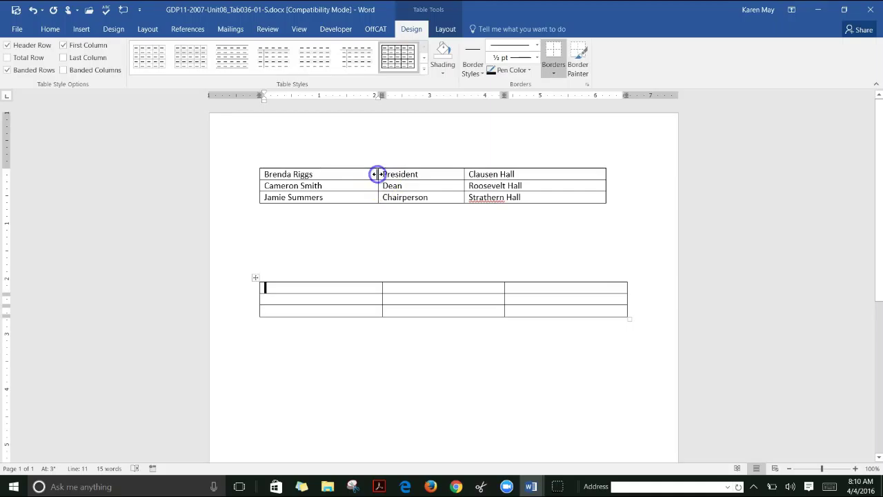
{"action": "double_click", "coordinate": [378, 174]}
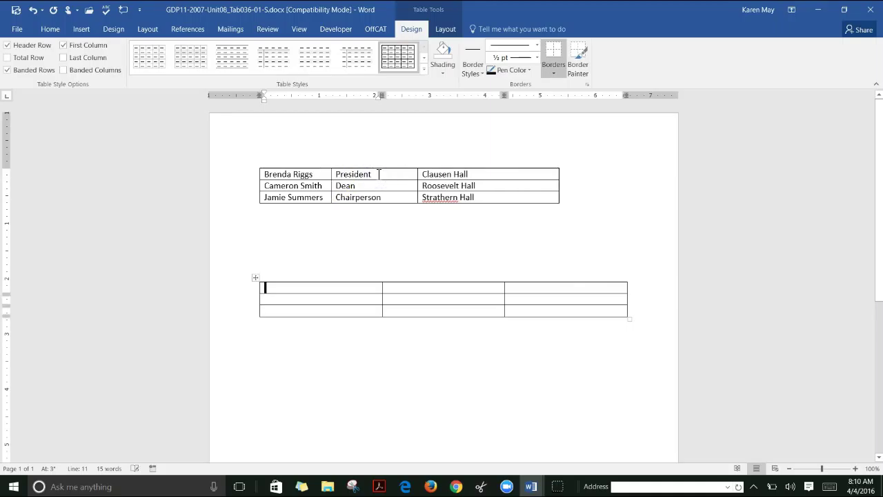
{"action": "double_click", "coordinate": [417, 174]}
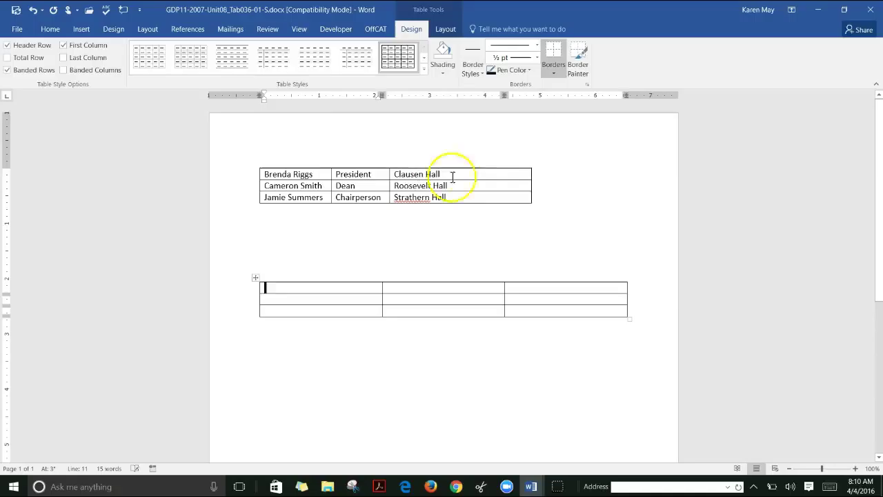
{"action": "double_click", "coordinate": [531, 175]}
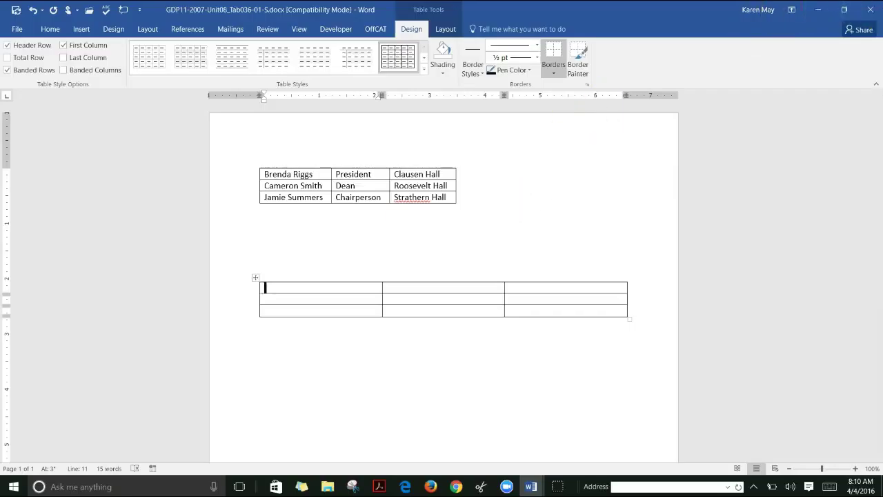
Close the table practice file without saving, then select and deselect the locations table title
{"action": "left_click", "coordinate": [870, 9]}
{"action": "left_click", "coordinate": [440, 258]}
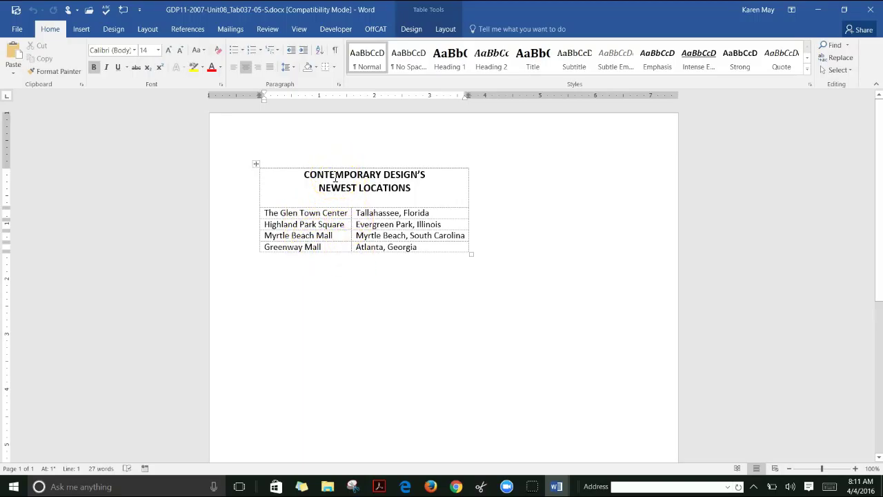
{"action": "left_click_drag", "start_coordinate": [414, 188], "coordinate": [306, 174]}
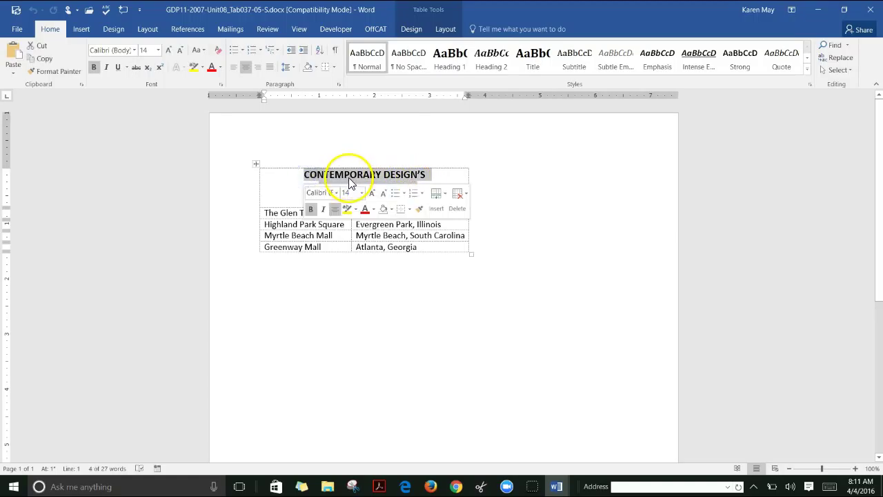
{"action": "left_click", "coordinate": [350, 176]}
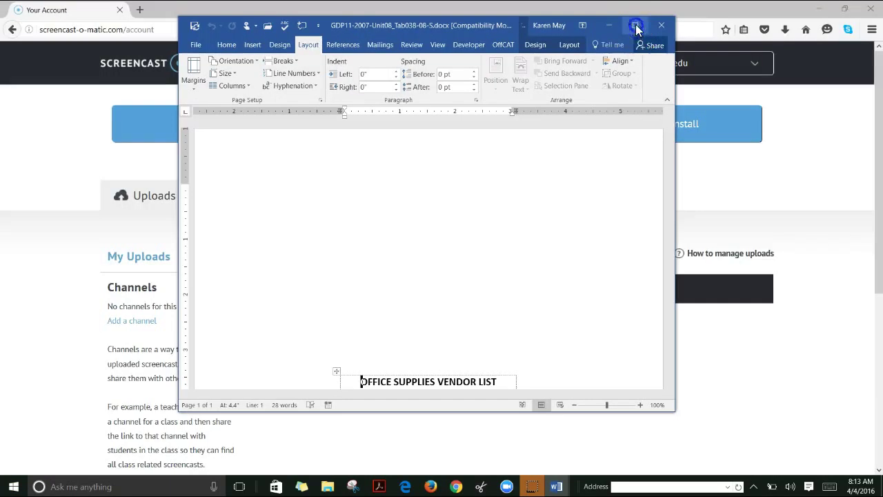
{"action": "left_click", "coordinate": [635, 23]}
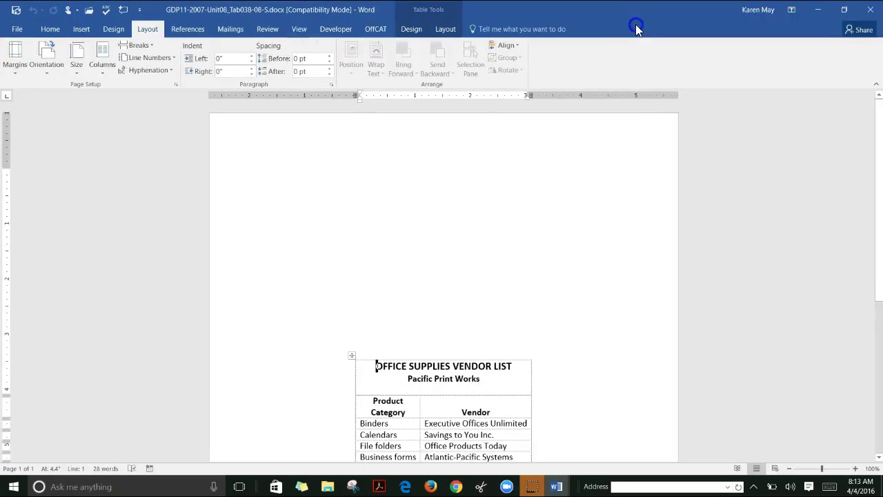
{"action": "left_click", "coordinate": [582, 130]}
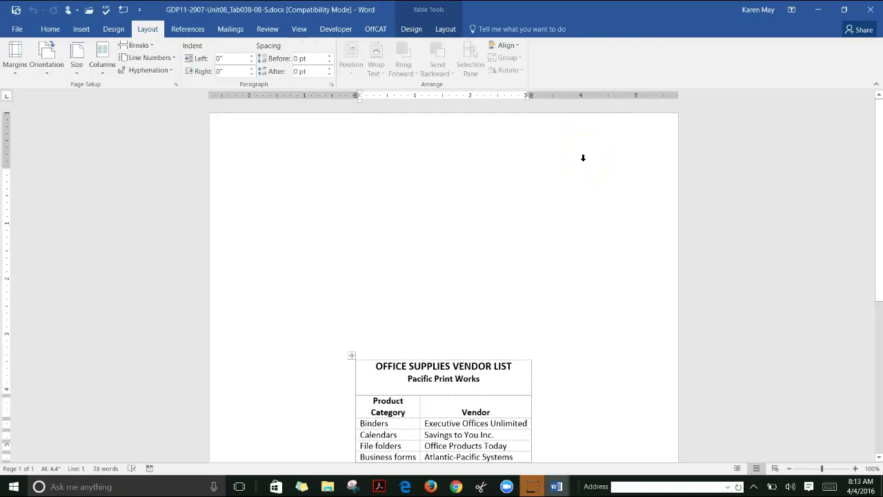
{"action": "scroll", "coordinate": [583, 159], "scroll_direction": "down", "scroll_amount": 2}
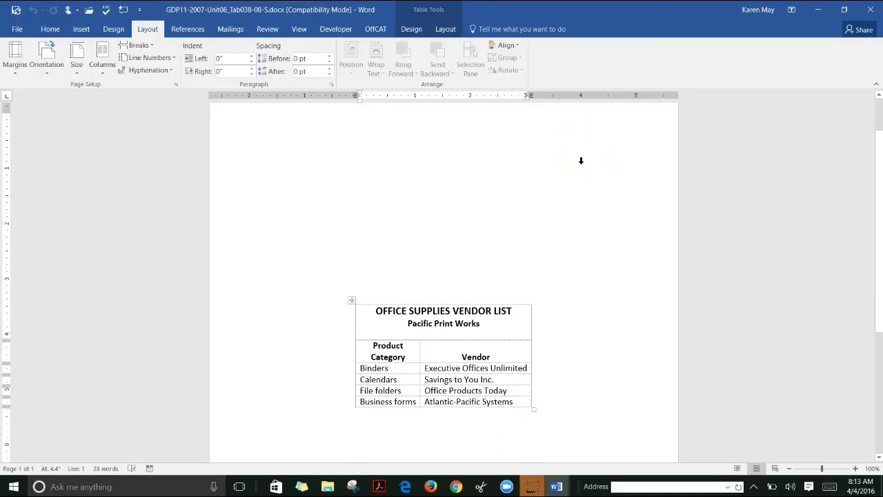
{"action": "scroll", "coordinate": [581, 161], "scroll_direction": "down", "scroll_amount": 1}
{"action": "left_click", "coordinate": [415, 334]}
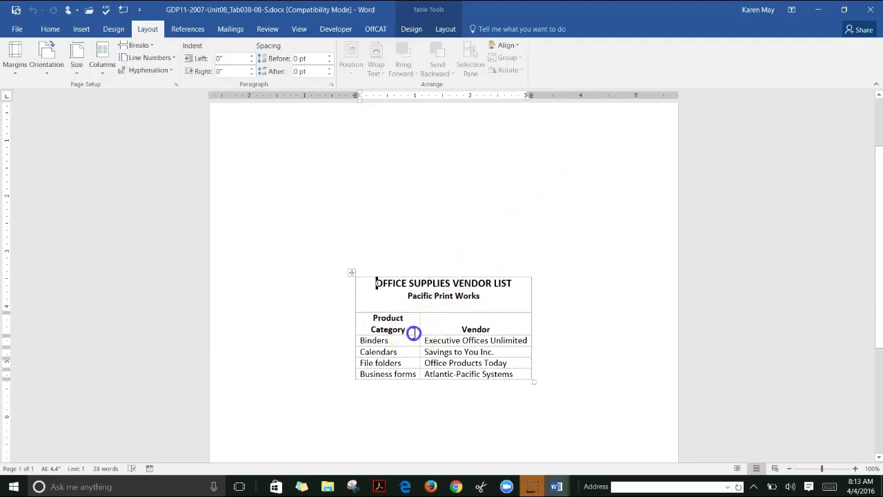
{"action": "left_click", "coordinate": [51, 29]}
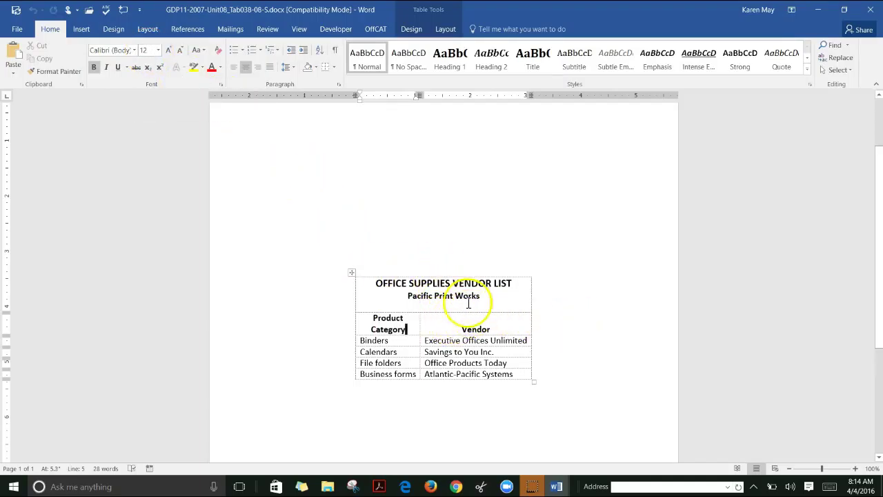
{"action": "left_click", "coordinate": [352, 276]}
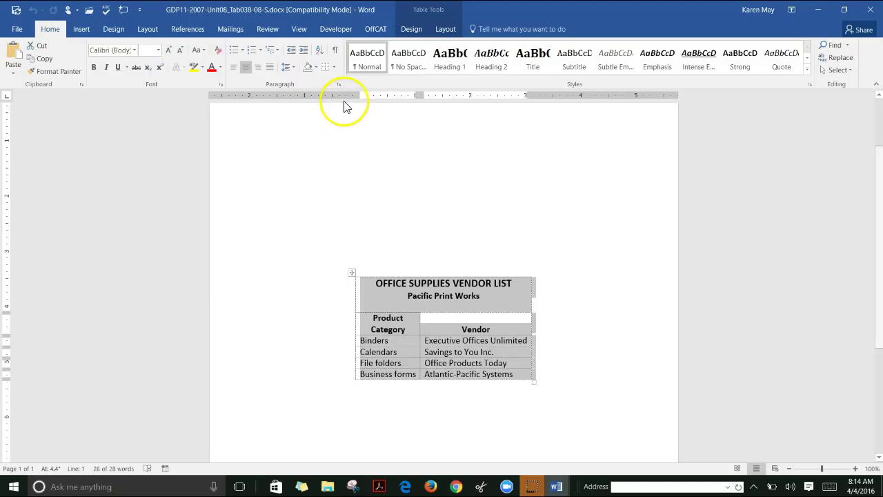
{"action": "left_click", "coordinate": [245, 69]}
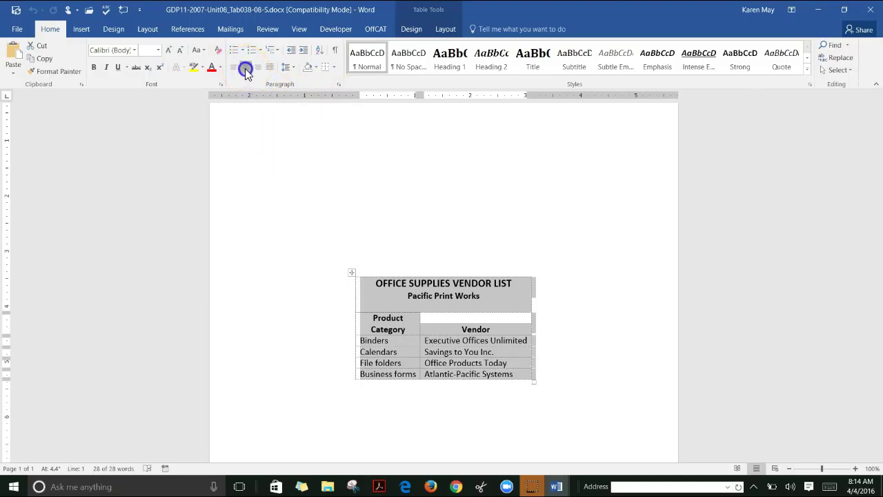
{"action": "left_click", "coordinate": [245, 68]}
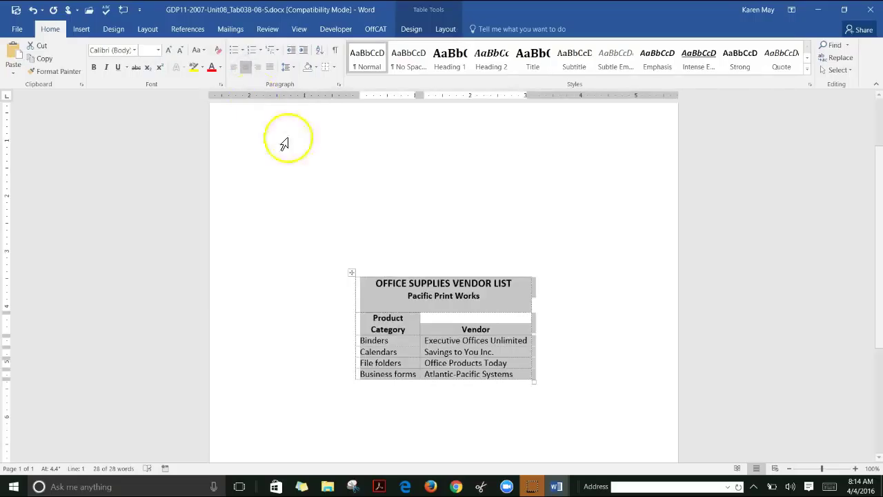
{"action": "left_click", "coordinate": [387, 302]}
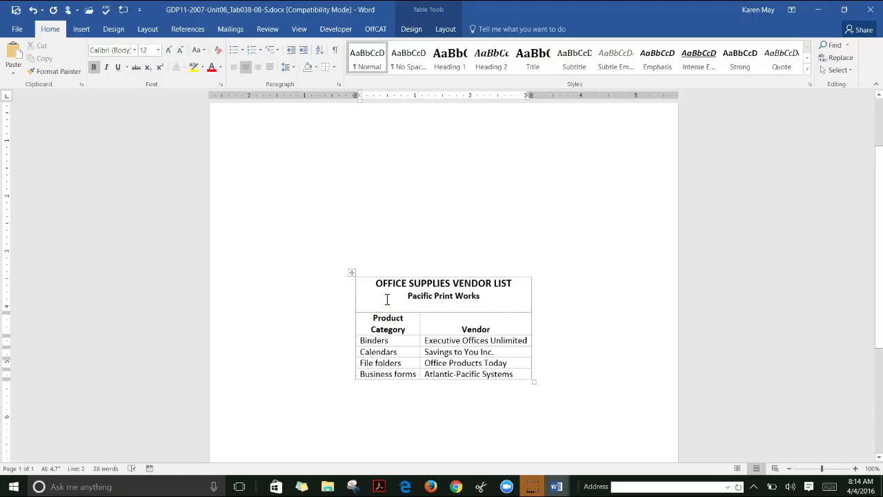
{"action": "left_click", "coordinate": [148, 30]}
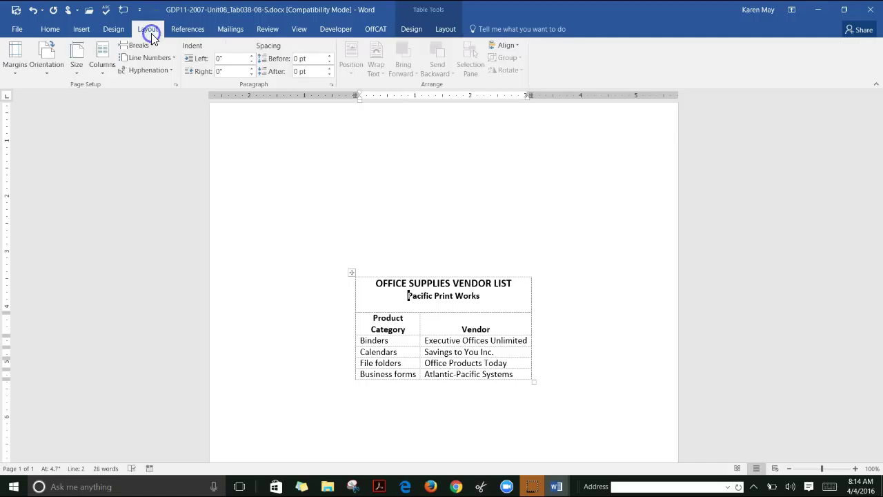
Set the vendor list page's vertical alignment to Center in Page Setup
{"action": "left_click", "coordinate": [176, 84]}
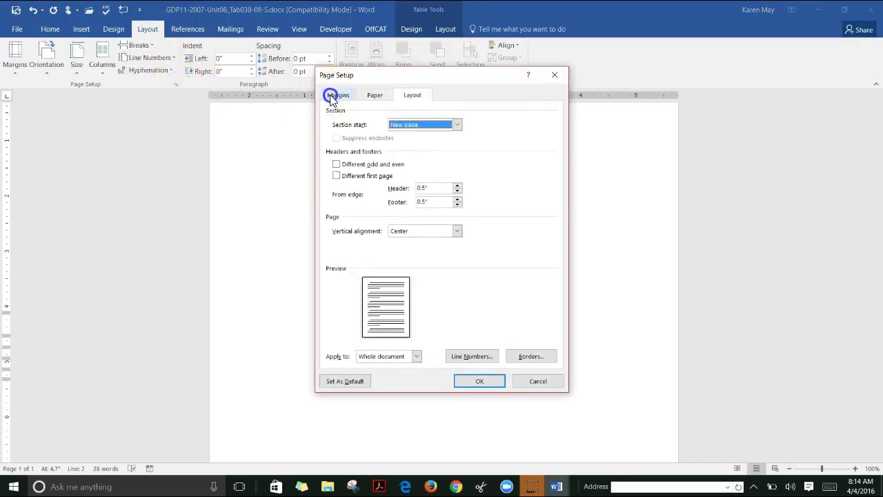
{"action": "left_click", "coordinate": [333, 94]}
{"action": "left_click", "coordinate": [417, 98]}
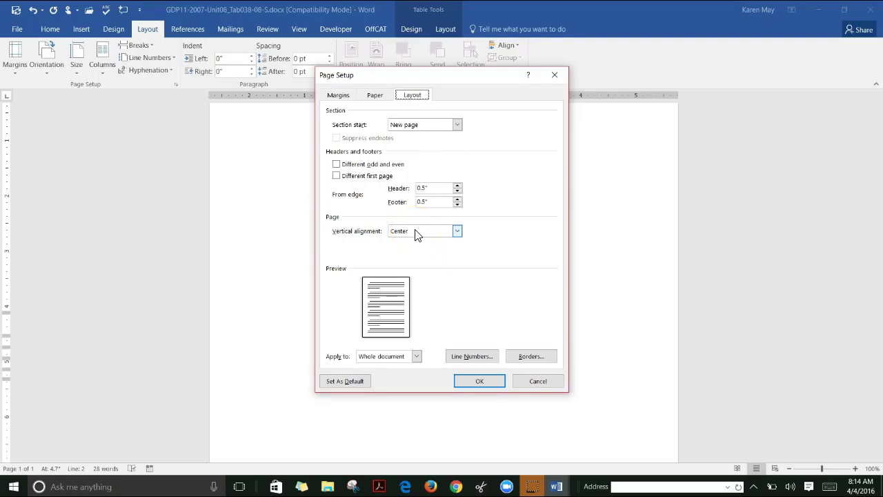
{"action": "left_click", "coordinate": [473, 381]}
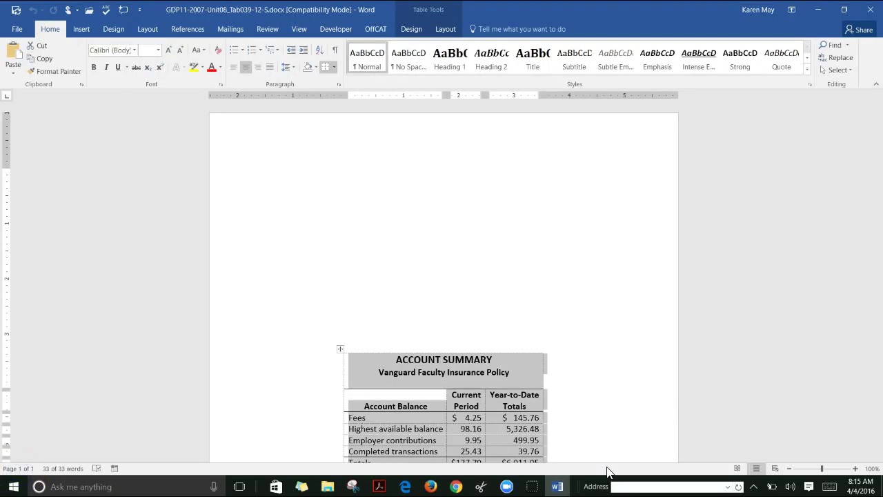
{"action": "left_click", "coordinate": [520, 407]}
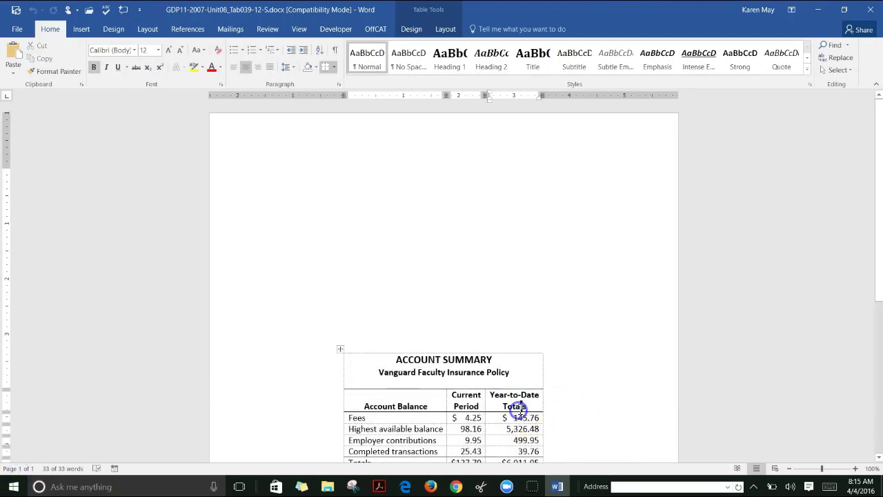
{"action": "scroll", "coordinate": [521, 405], "scroll_direction": "down", "scroll_amount": 2}
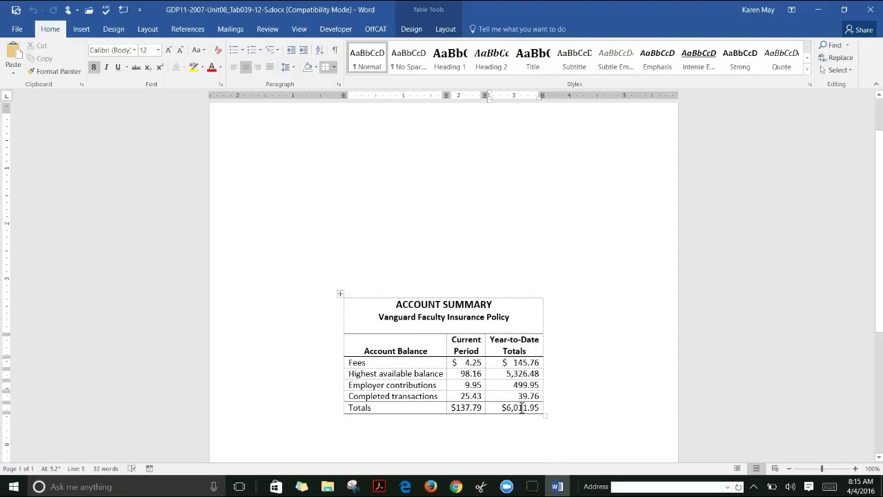
{"action": "left_click", "coordinate": [338, 291]}
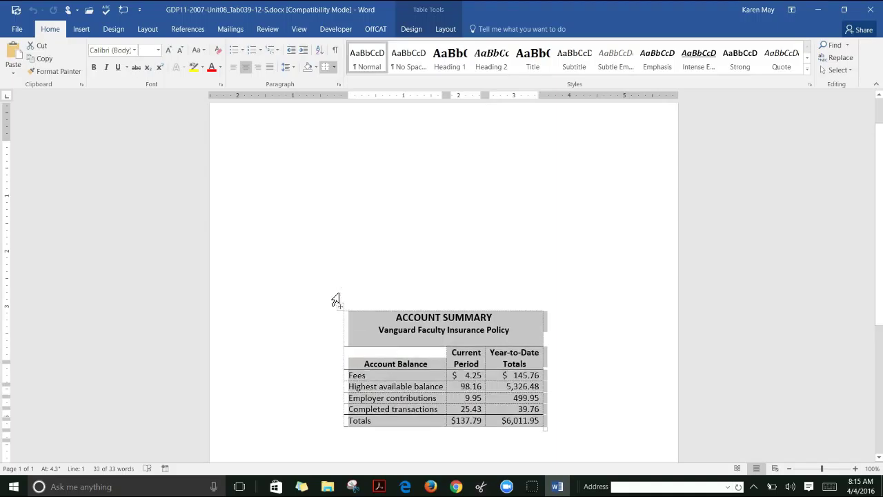
{"action": "left_click_drag", "start_coordinate": [335, 299], "coordinate": [336, 299]}
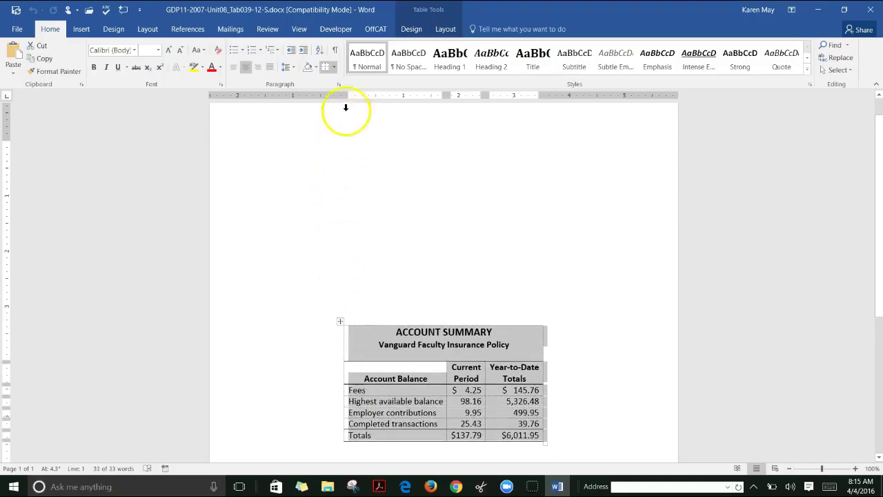
{"action": "left_click", "coordinate": [336, 65]}
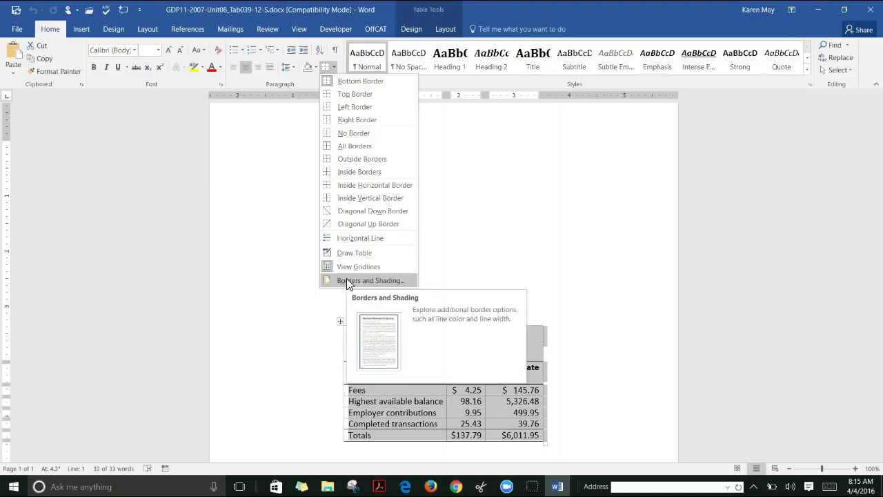
{"action": "left_click", "coordinate": [335, 71]}
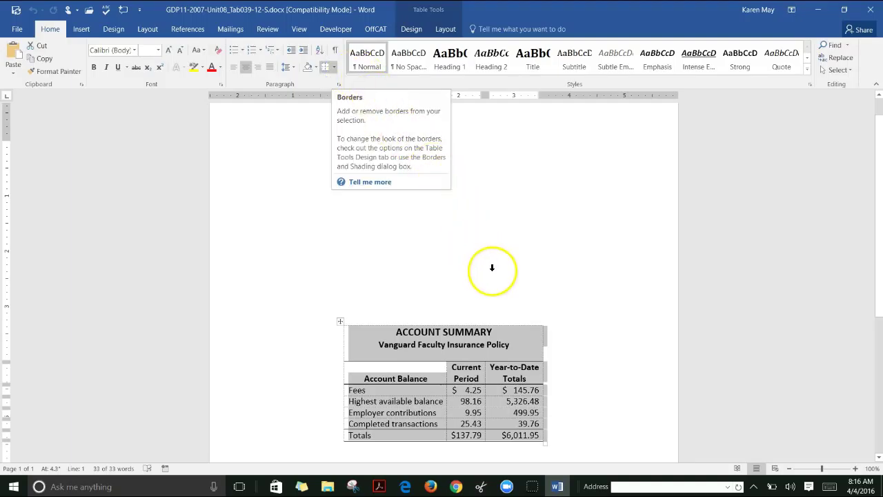
{"action": "left_click", "coordinate": [551, 352]}
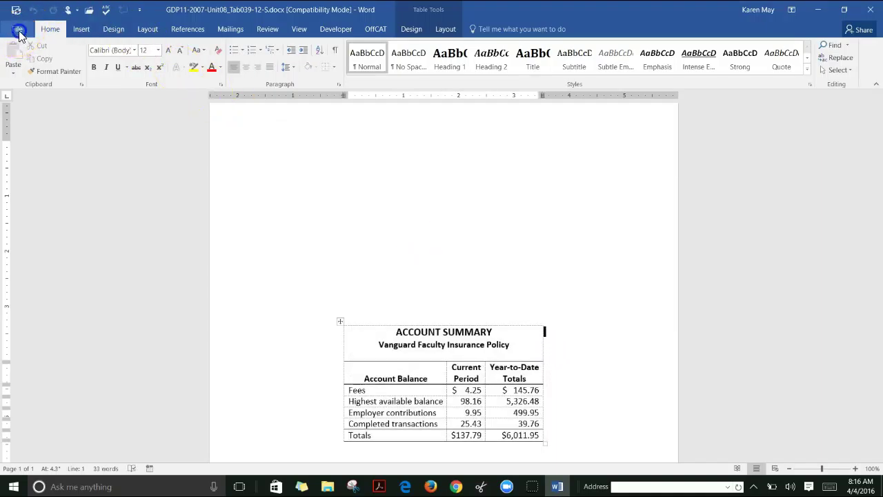
{"action": "left_click", "coordinate": [19, 33]}
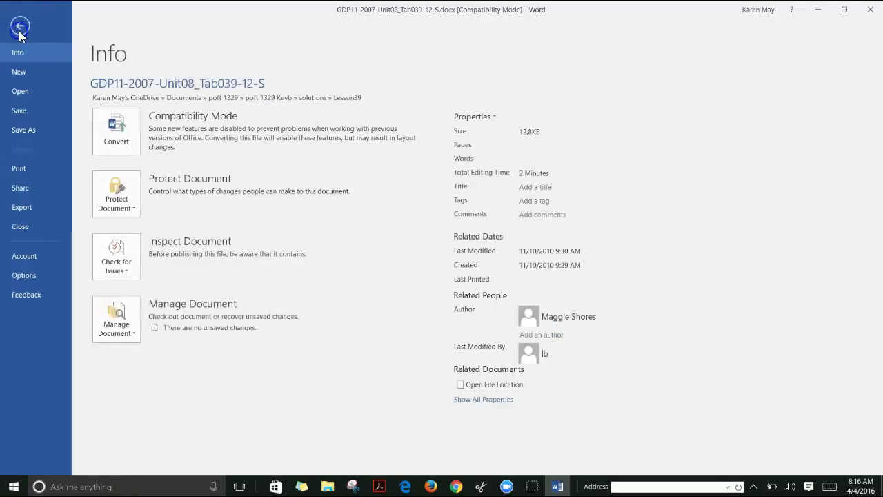
{"action": "left_click", "coordinate": [20, 169]}
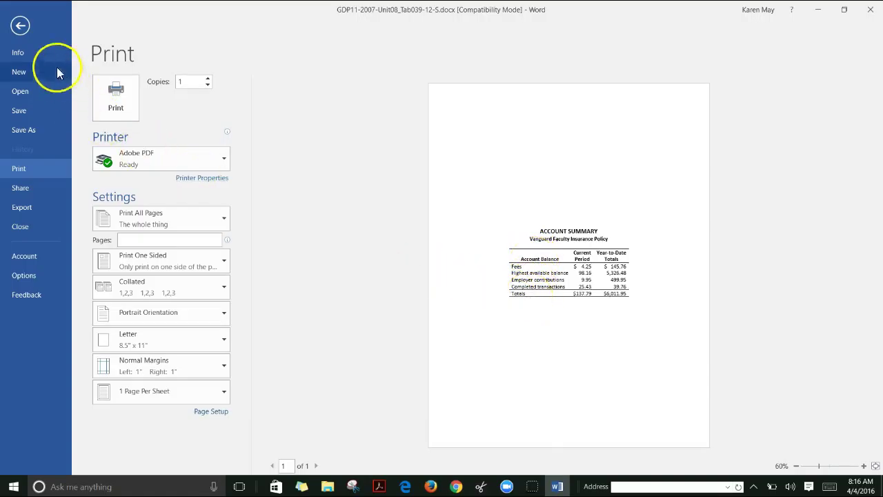
{"action": "left_click", "coordinate": [20, 25]}
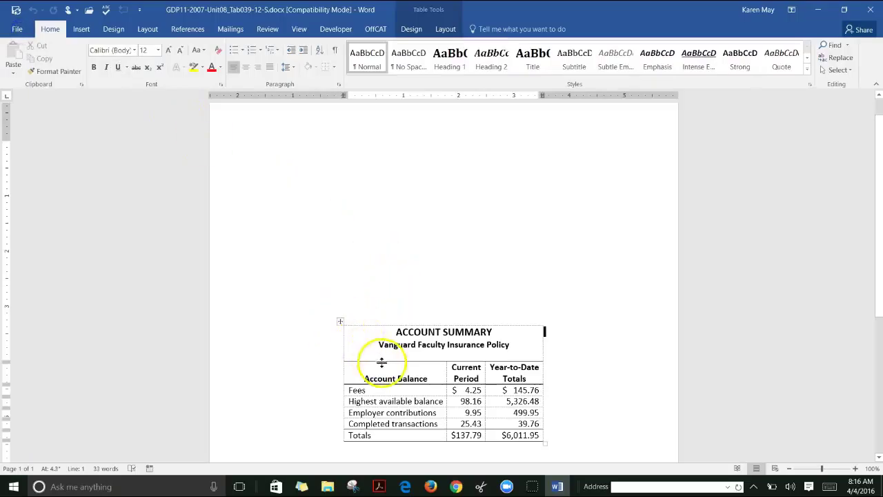
{"action": "mouse_move", "coordinate": [373, 367]}
{"action": "left_mouse_down"}
{"action": "mouse_move", "coordinate": [501, 371]}
{"action": "mouse_move", "coordinate": [525, 385]}
{"action": "left_mouse_up"}
{"action": "left_click", "coordinate": [527, 375]}
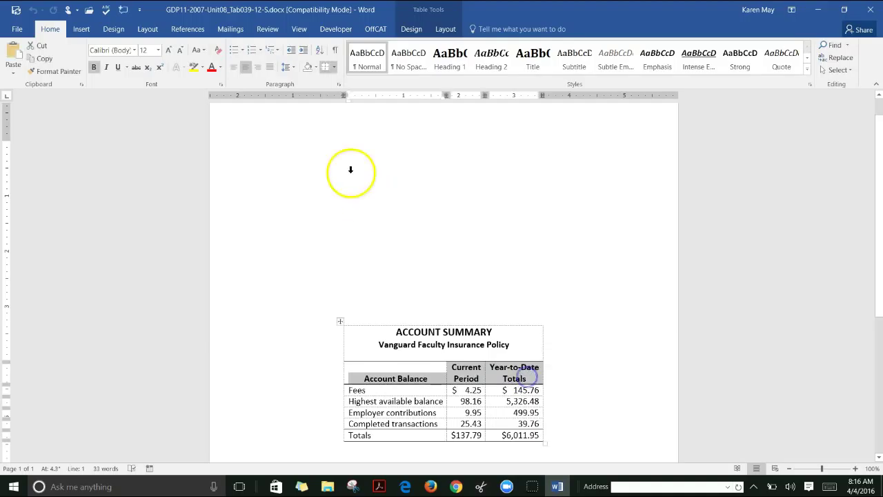
{"action": "left_click", "coordinate": [337, 70]}
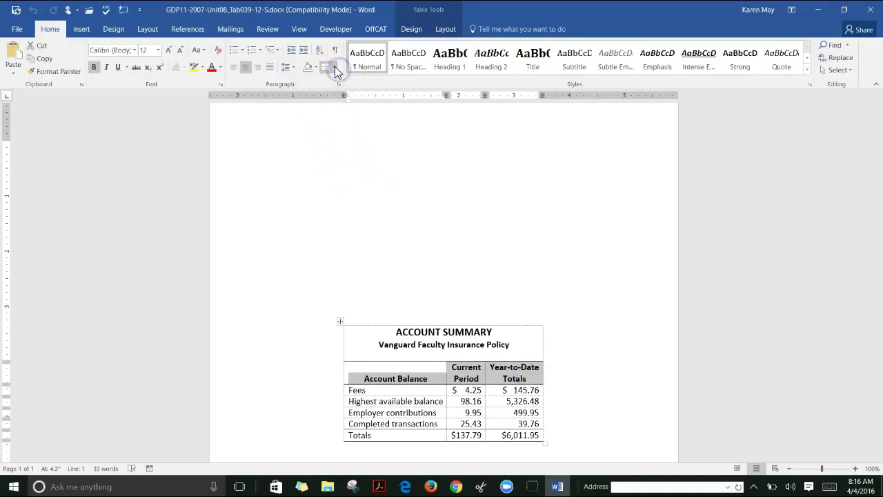
{"action": "left_click", "coordinate": [336, 70]}
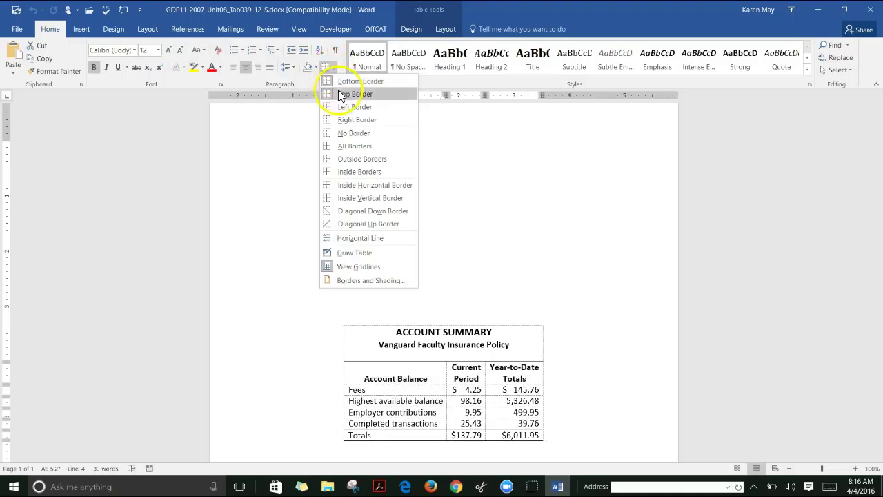
{"action": "left_click", "coordinate": [570, 292]}
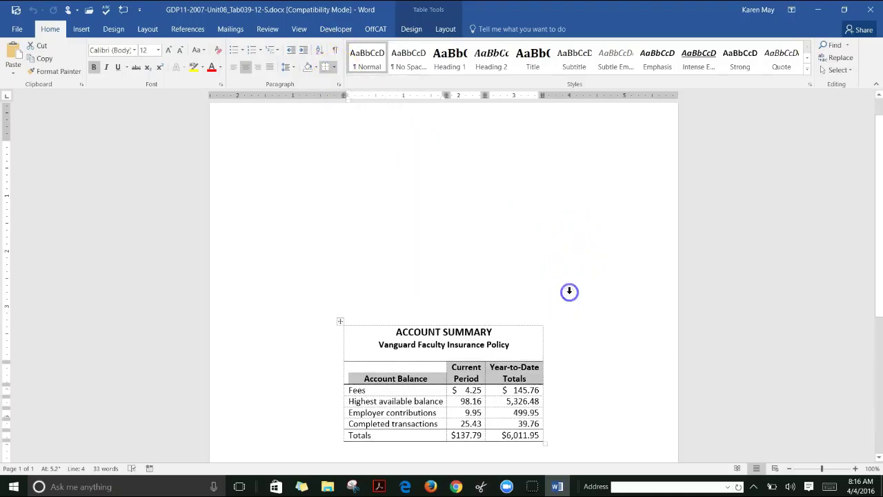
{"action": "left_click", "coordinate": [345, 437]}
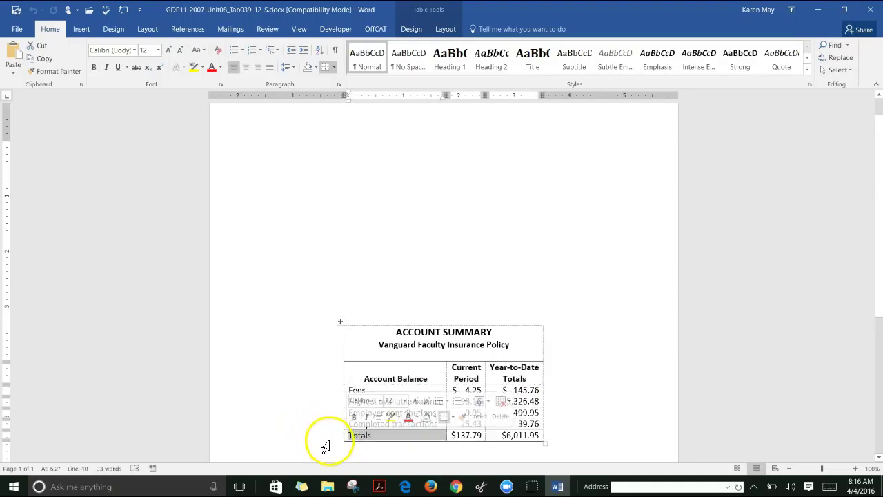
{"action": "left_click", "coordinate": [324, 436]}
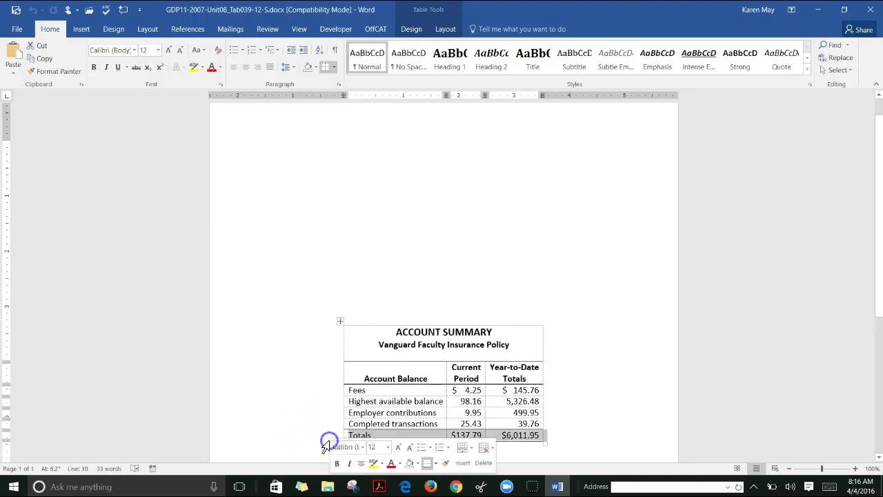
{"action": "left_click", "coordinate": [333, 67]}
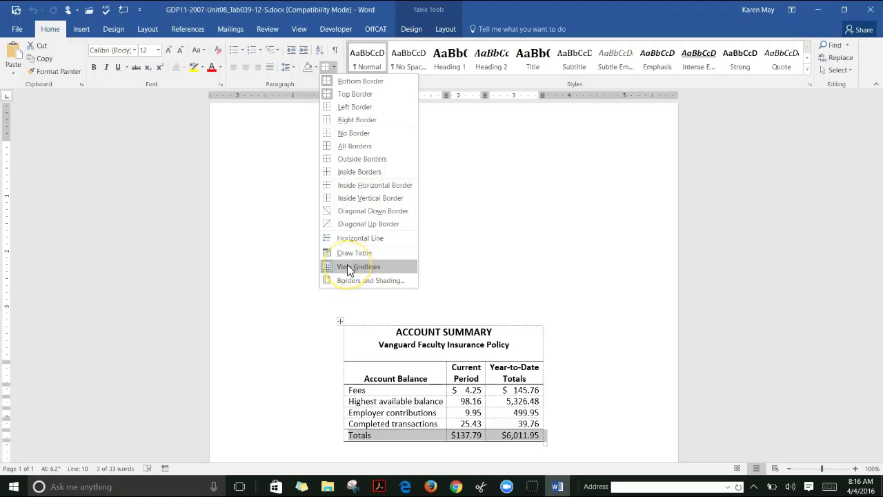
{"action": "left_click", "coordinate": [347, 266]}
{"action": "left_click", "coordinate": [396, 259]}
{"action": "left_click", "coordinate": [334, 67]}
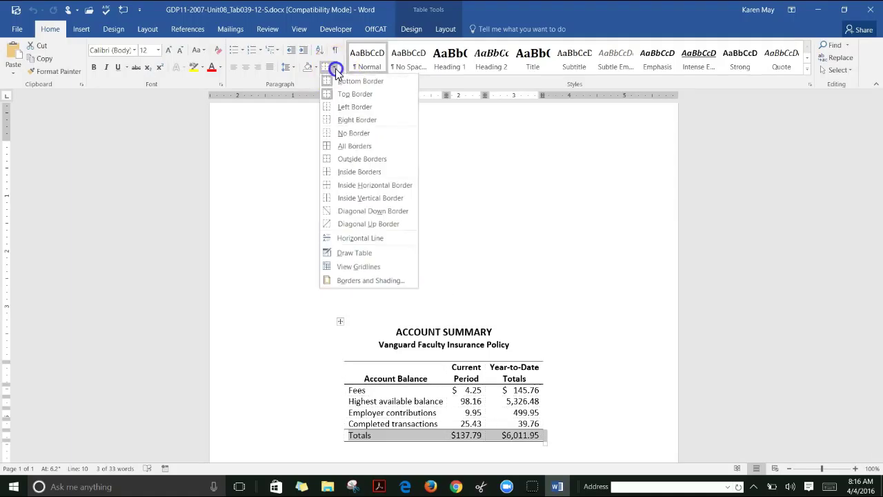
{"action": "left_click", "coordinate": [365, 268]}
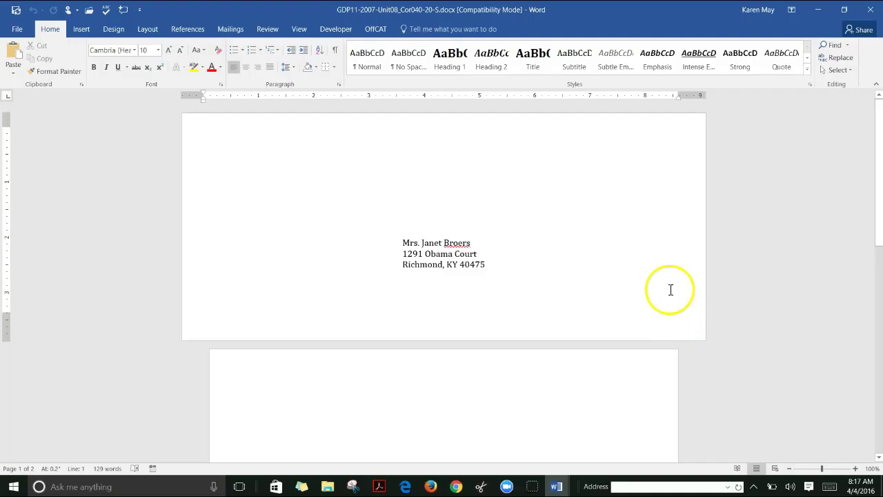
Scroll through the insurance letter's envelope page and letter page
{"action": "scroll", "coordinate": [670, 290], "scroll_direction": "down", "scroll_amount": 5}
{"action": "scroll", "coordinate": [671, 290], "scroll_direction": "down", "scroll_amount": 5}
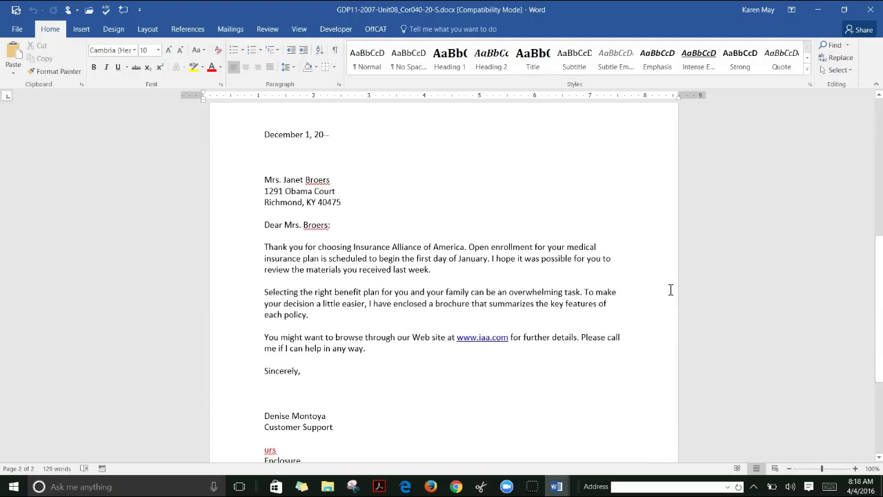
{"action": "scroll", "coordinate": [670, 290], "scroll_direction": "up", "scroll_amount": 3}
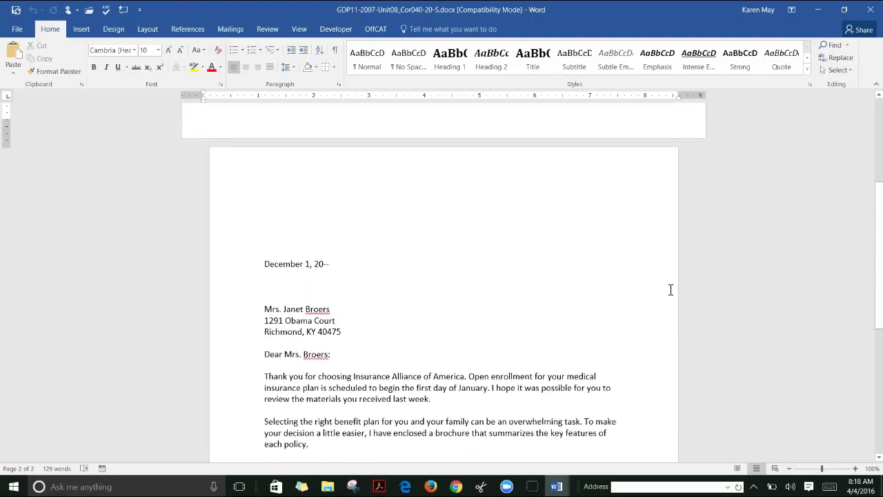
{"action": "scroll", "coordinate": [670, 290], "scroll_direction": "down", "scroll_amount": 3}
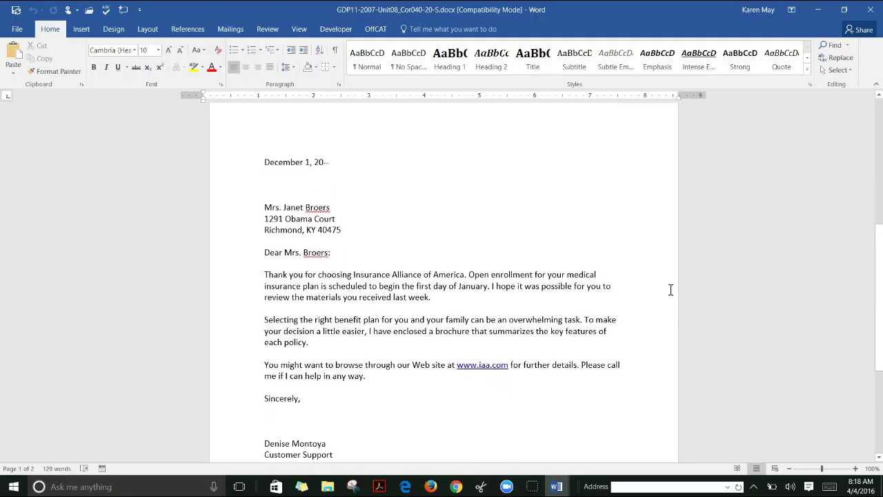
Remove the dash placeholder so the letter's date reads December 1, 2016
{"action": "left_click", "coordinate": [261, 160]}
{"action": "left_click", "coordinate": [265, 164]}
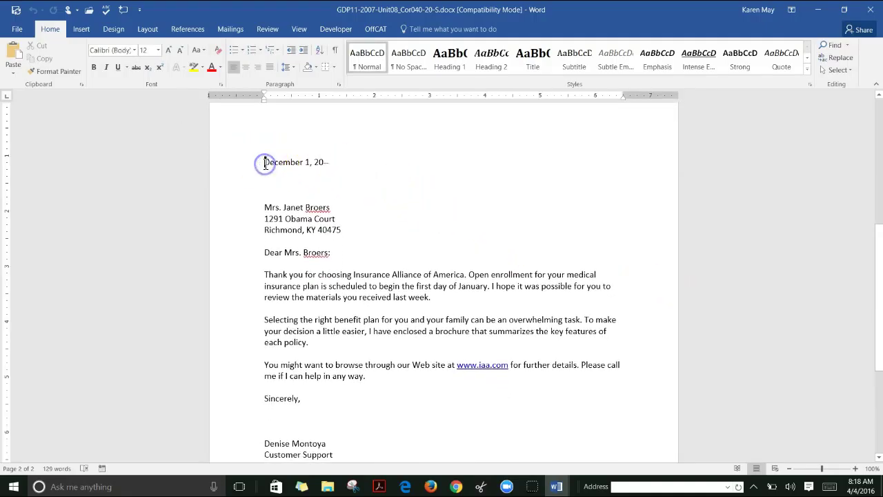
{"action": "left_click", "coordinate": [348, 160]}
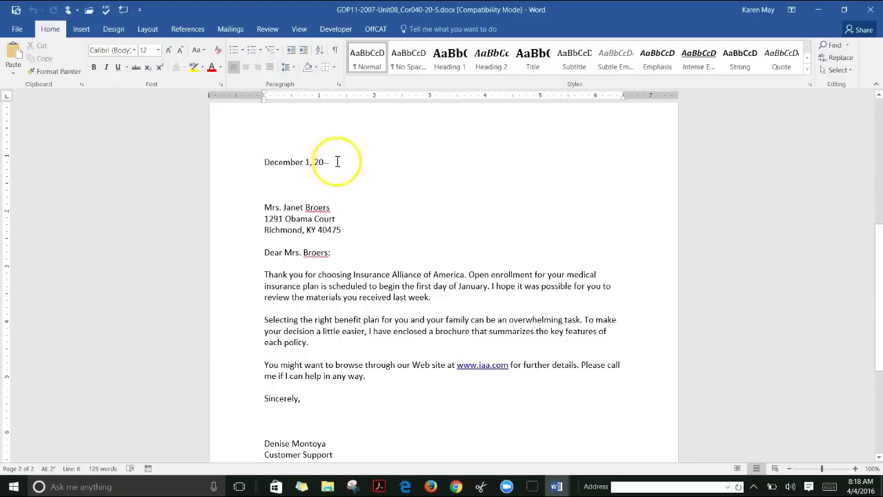
{"action": "left_click", "coordinate": [333, 162]}
{"action": "double_click", "coordinate": [324, 162]}
{"action": "key", "text": "BackSpace"}
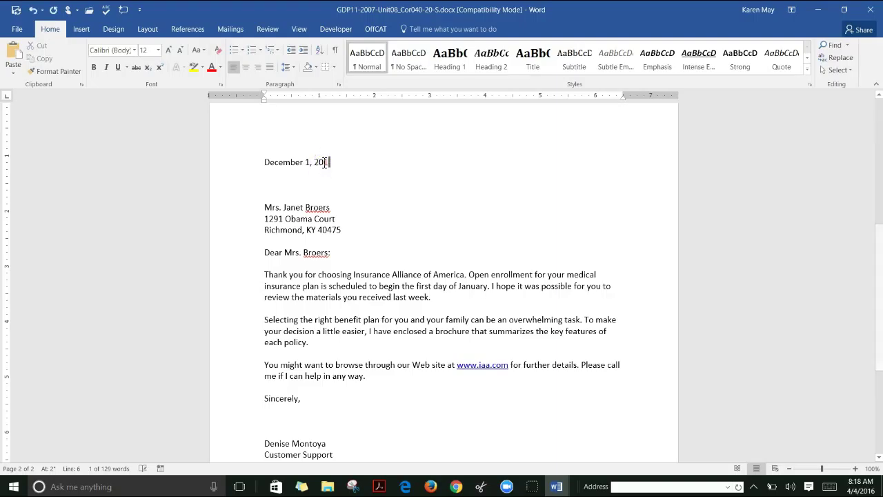
Set the date's year font colour to Automatic
{"action": "scroll", "coordinate": [325, 162], "scroll_direction": "up", "scroll_amount": 2}
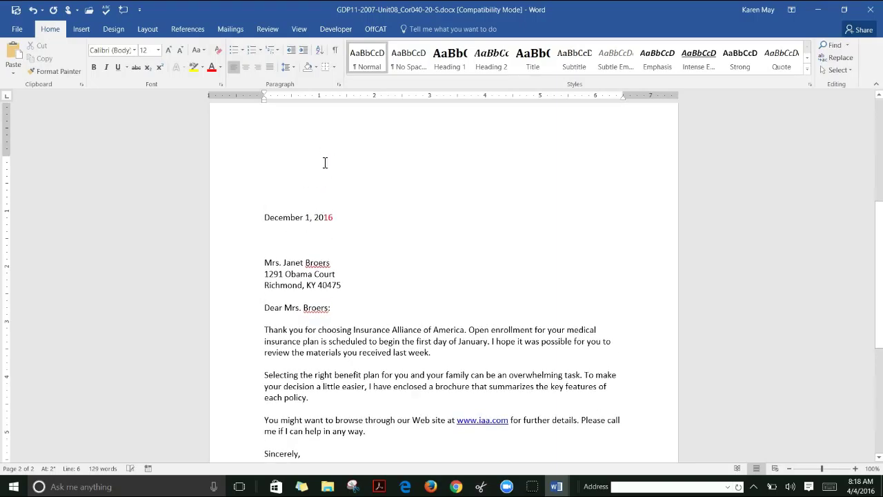
{"action": "left_click", "coordinate": [340, 217]}
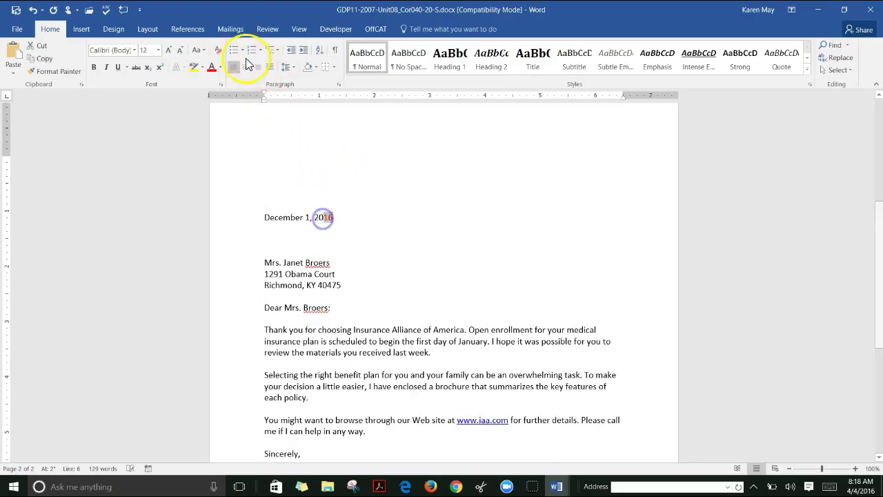
{"action": "left_click", "coordinate": [220, 67]}
{"action": "left_click", "coordinate": [225, 77]}
{"action": "left_click", "coordinate": [365, 264]}
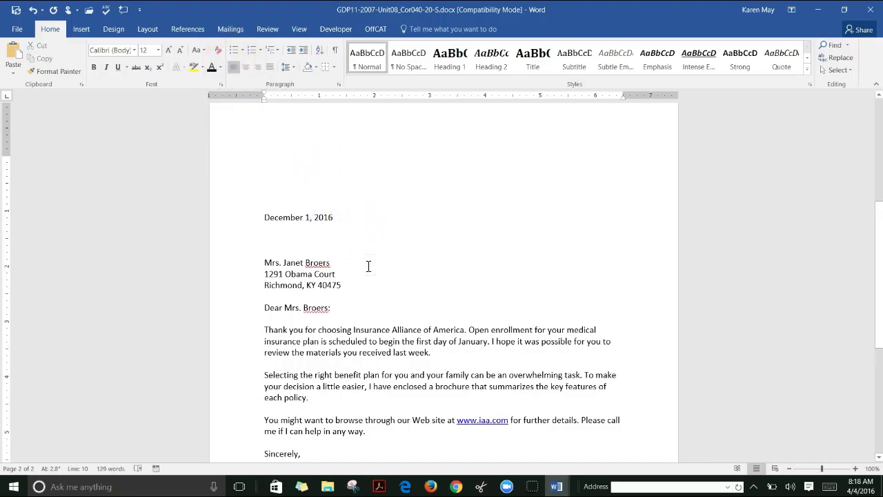
{"action": "scroll", "coordinate": [368, 267], "scroll_direction": "down", "scroll_amount": 1}
{"action": "left_click", "coordinate": [282, 211]}
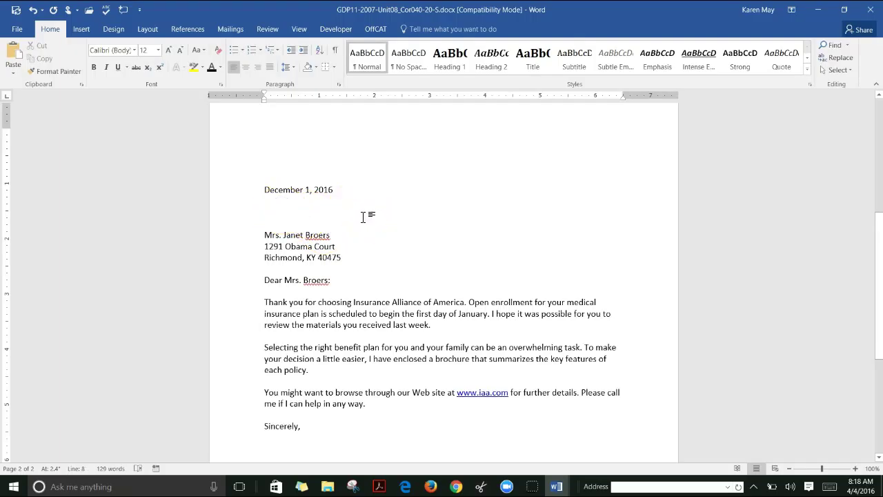
Keep the letter's paragraph at single spacing with 0 pt before and after
{"action": "left_click", "coordinate": [339, 85]}
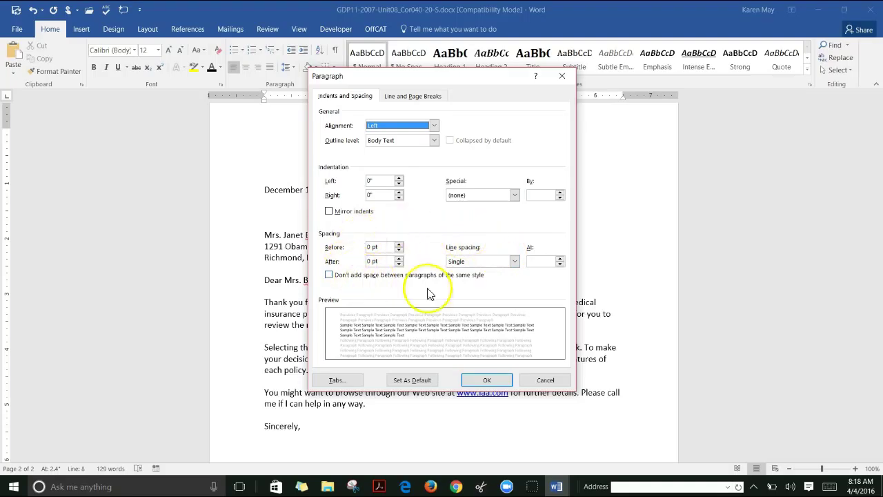
{"action": "left_click", "coordinate": [487, 379]}
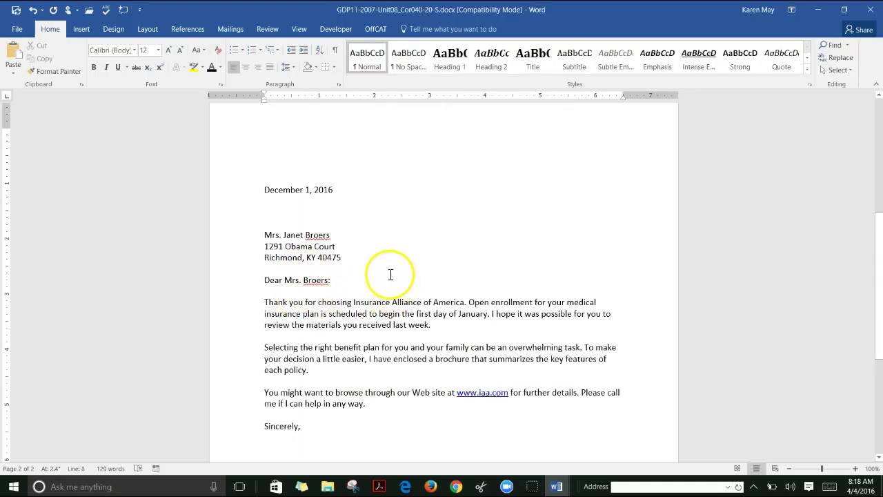
{"action": "scroll", "coordinate": [390, 273], "scroll_direction": "down", "scroll_amount": 4}
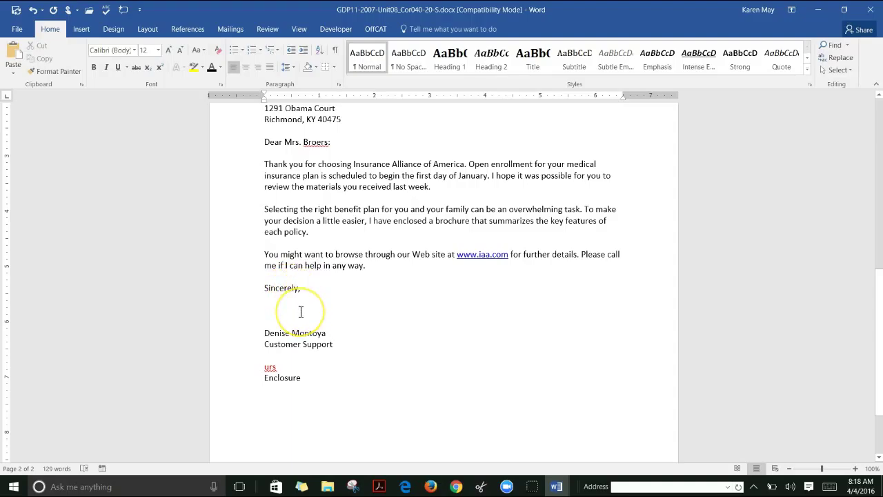
Select the reference initials 'urs' in the letter's signature block
{"action": "left_click", "coordinate": [277, 367]}
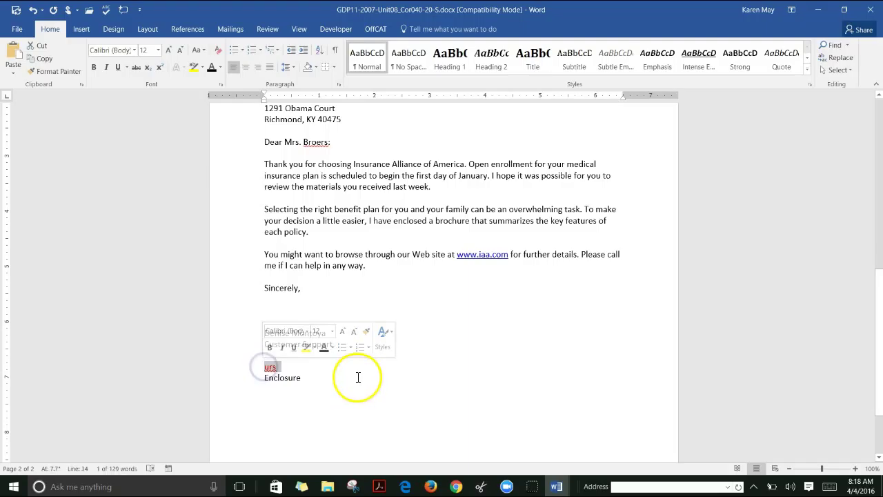
{"action": "scroll", "coordinate": [360, 369], "scroll_direction": "down", "scroll_amount": 2}
{"action": "scroll", "coordinate": [363, 363], "scroll_direction": "up", "scroll_amount": 3}
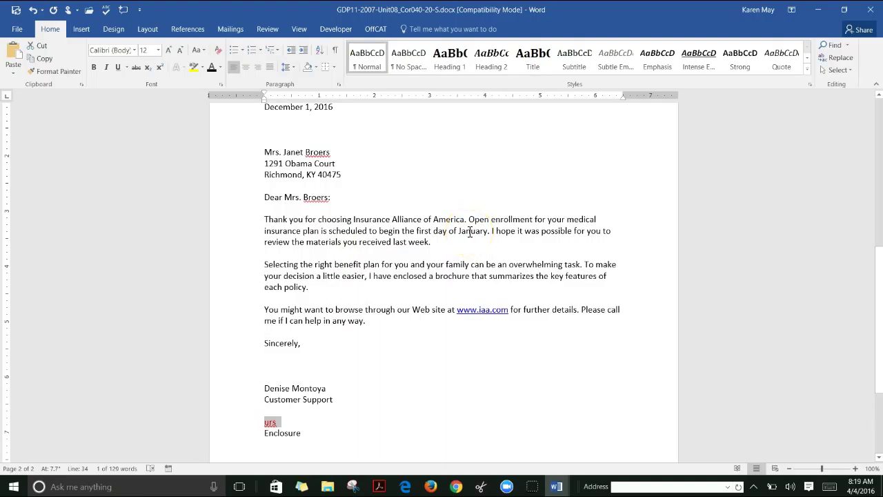
{"action": "scroll", "coordinate": [468, 232], "scroll_direction": "down", "scroll_amount": 1}
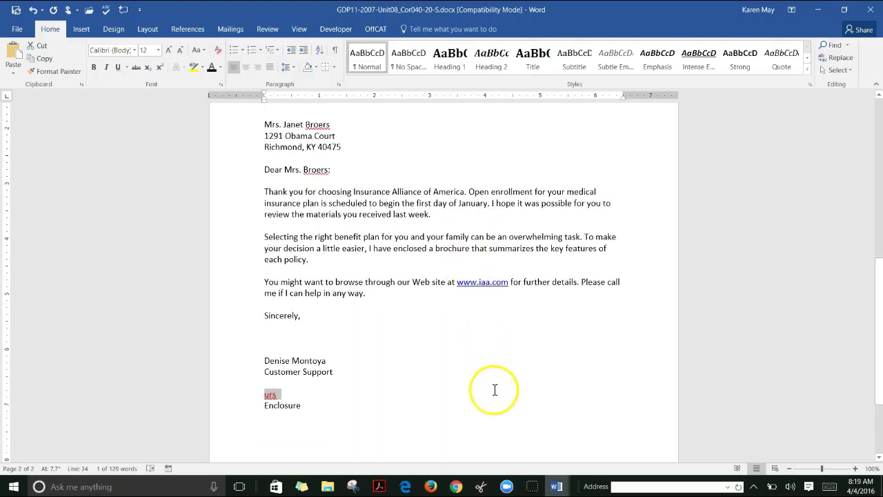
Switch to the RELATIONSHIPS AT WORK report and scroll through it from the top
{"action": "left_click", "coordinate": [556, 487]}
{"action": "left_click", "coordinate": [532, 450]}
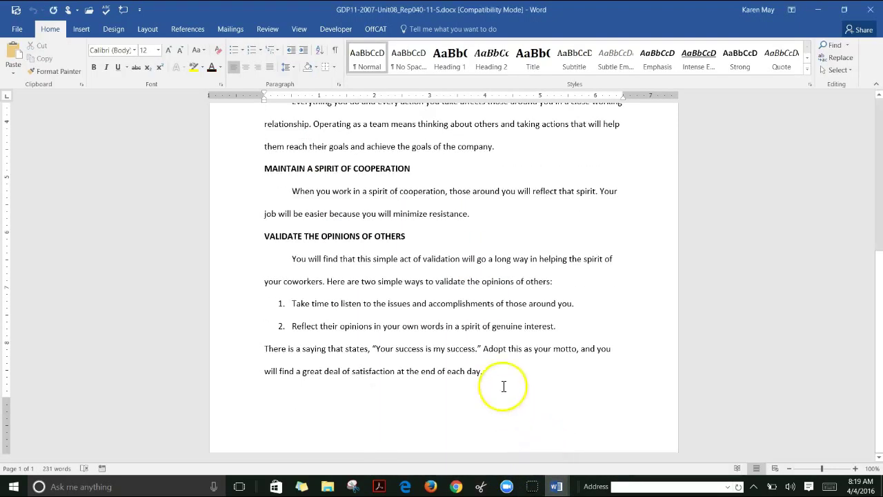
{"action": "key", "text": "ctrl+Home"}
{"action": "scroll", "coordinate": [483, 343], "scroll_direction": "down", "scroll_amount": 5}
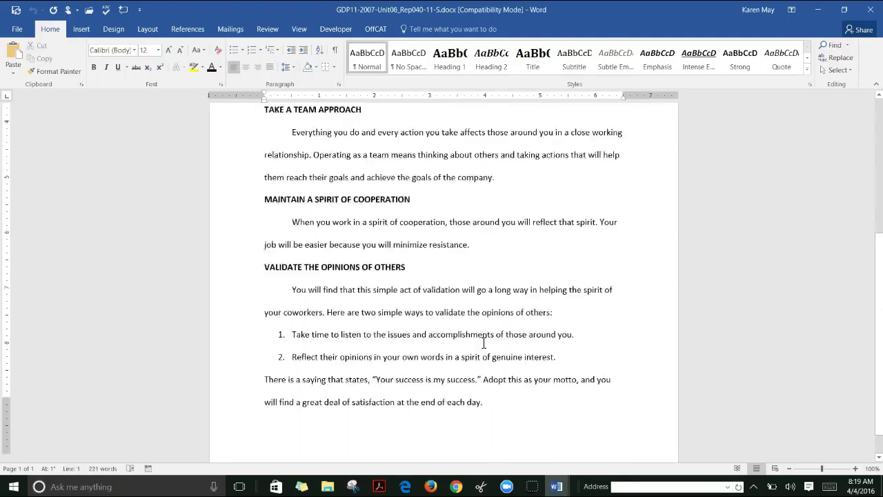
{"action": "scroll", "coordinate": [484, 343], "scroll_direction": "up", "scroll_amount": 5}
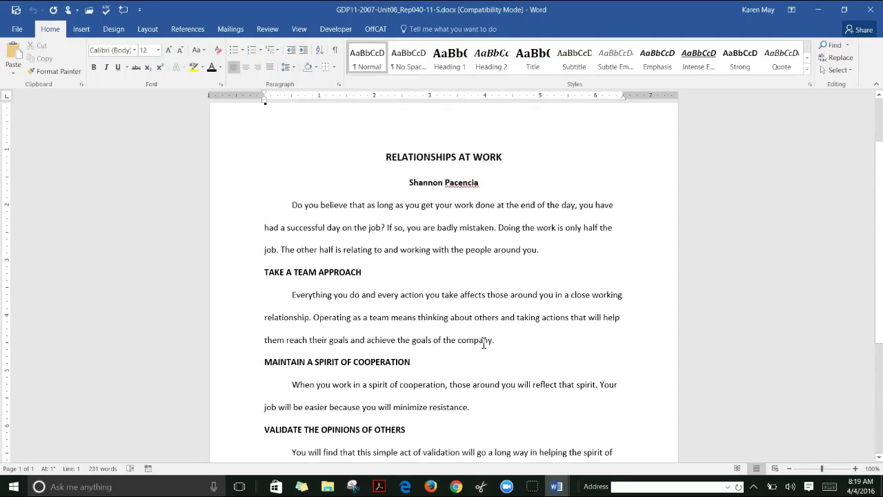
{"action": "scroll", "coordinate": [484, 343], "scroll_direction": "down", "scroll_amount": 1}
{"action": "scroll", "coordinate": [483, 343], "scroll_direction": "up", "scroll_amount": 1}
{"action": "scroll", "coordinate": [484, 343], "scroll_direction": "down", "scroll_amount": 3}
{"action": "scroll", "coordinate": [484, 343], "scroll_direction": "down", "scroll_amount": 2}
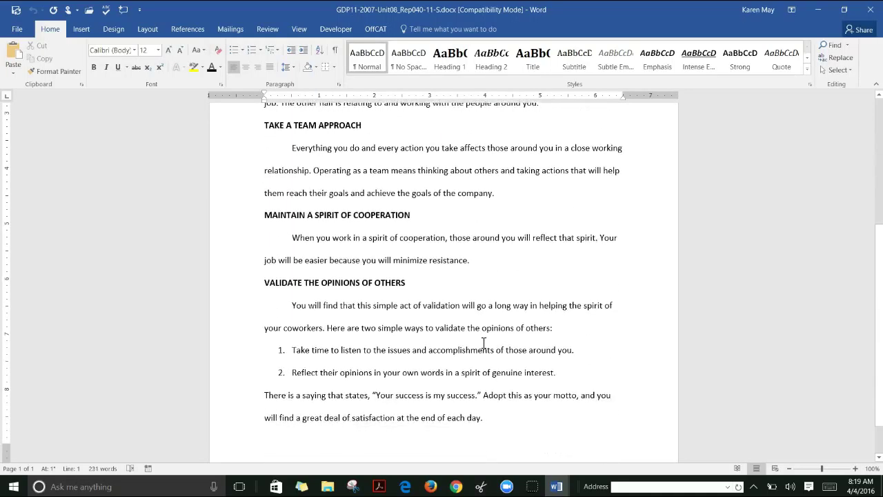
{"action": "scroll", "coordinate": [484, 343], "scroll_direction": "down", "scroll_amount": 2}
{"action": "scroll", "coordinate": [484, 343], "scroll_direction": "up", "scroll_amount": 5}
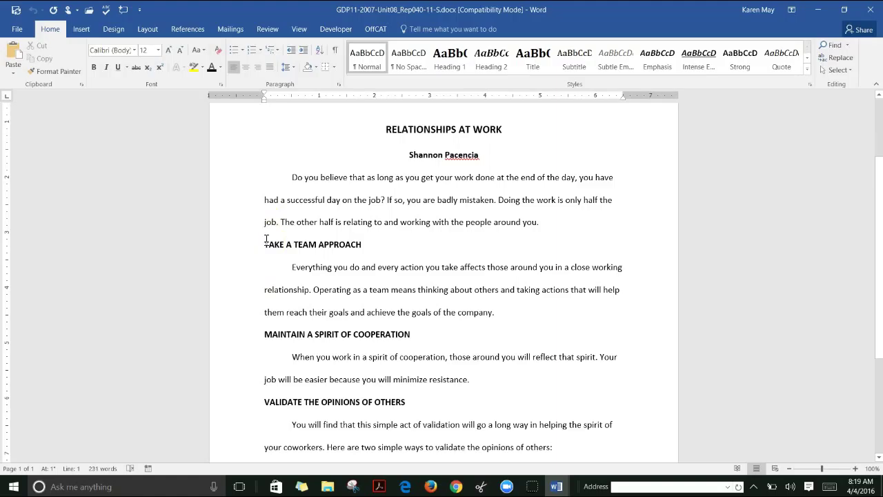
Check the TAKE A TEAM APPROACH heading's paragraph spacing without changing it
{"action": "left_click", "coordinate": [265, 239]}
{"action": "left_click", "coordinate": [339, 85]}
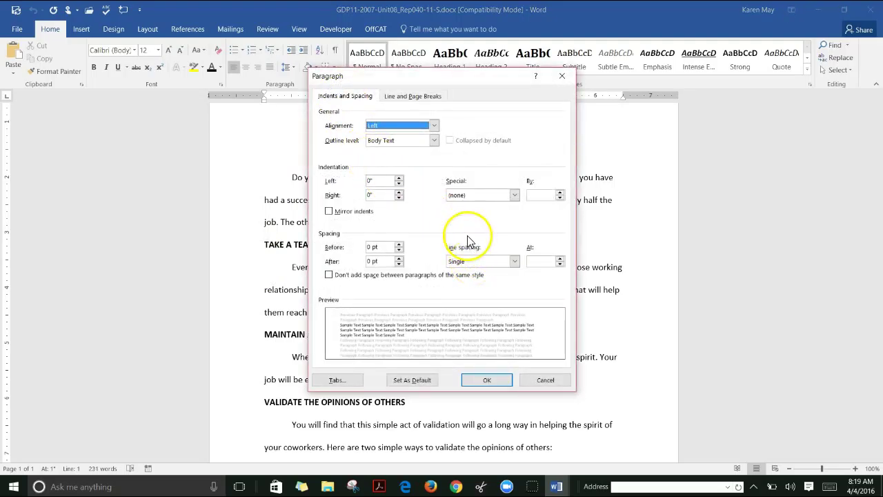
{"action": "left_click", "coordinate": [541, 381]}
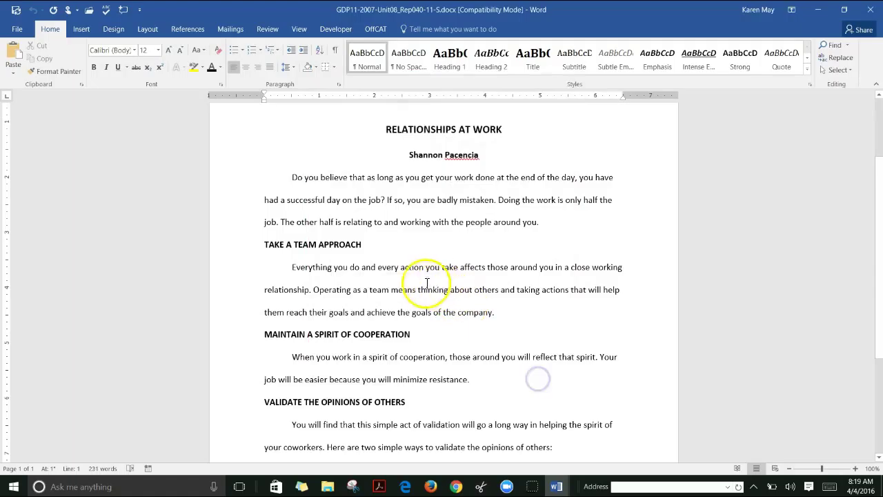
{"action": "scroll", "coordinate": [472, 294], "scroll_direction": "down", "scroll_amount": 1}
{"action": "scroll", "coordinate": [473, 293], "scroll_direction": "down", "scroll_amount": 2}
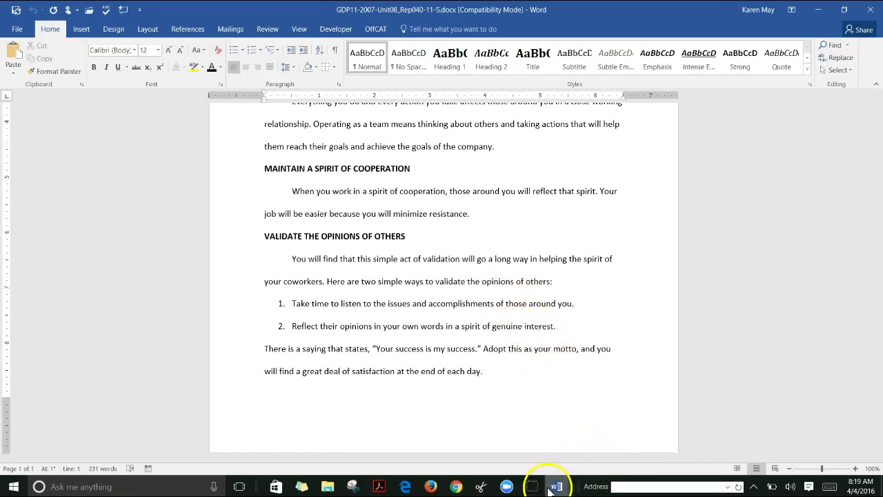
Switch to the PERSONAL ASSET ACCOUNTS table document and scroll through it
{"action": "mouse_move", "coordinate": [556, 480]}
{"action": "left_click", "coordinate": [646, 445]}
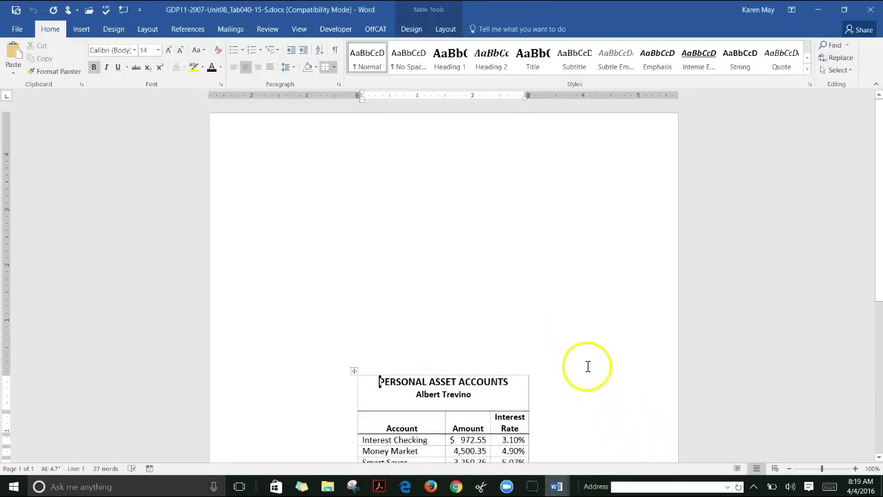
{"action": "scroll", "coordinate": [584, 356], "scroll_direction": "down", "scroll_amount": 2}
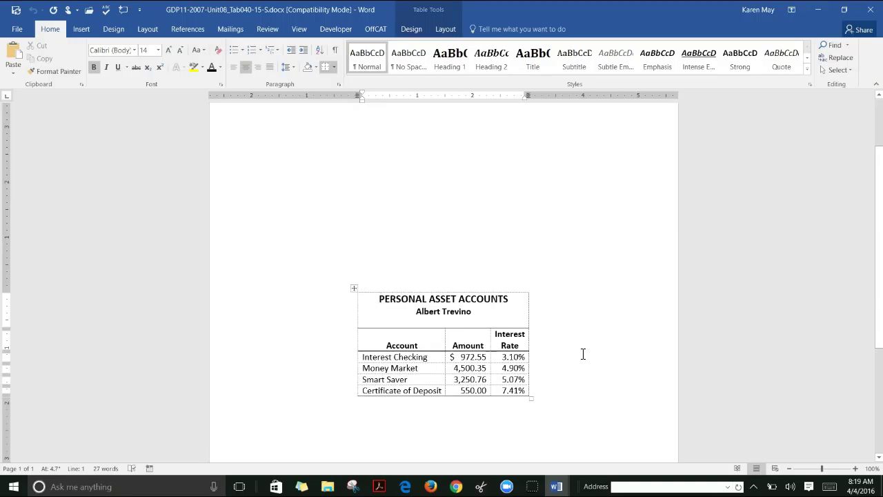
{"action": "scroll", "coordinate": [583, 354], "scroll_direction": "up", "scroll_amount": 2}
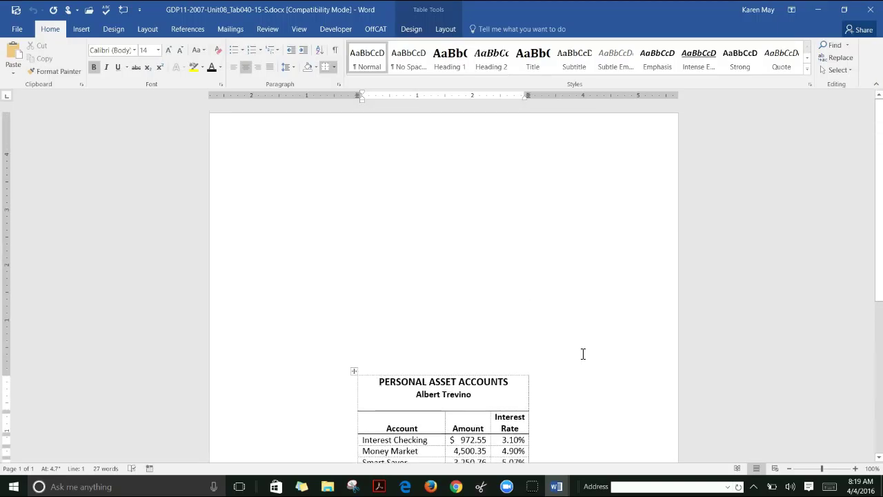
{"action": "scroll", "coordinate": [584, 353], "scroll_direction": "down", "scroll_amount": 3}
{"action": "scroll", "coordinate": [584, 353], "scroll_direction": "up", "scroll_amount": 3}
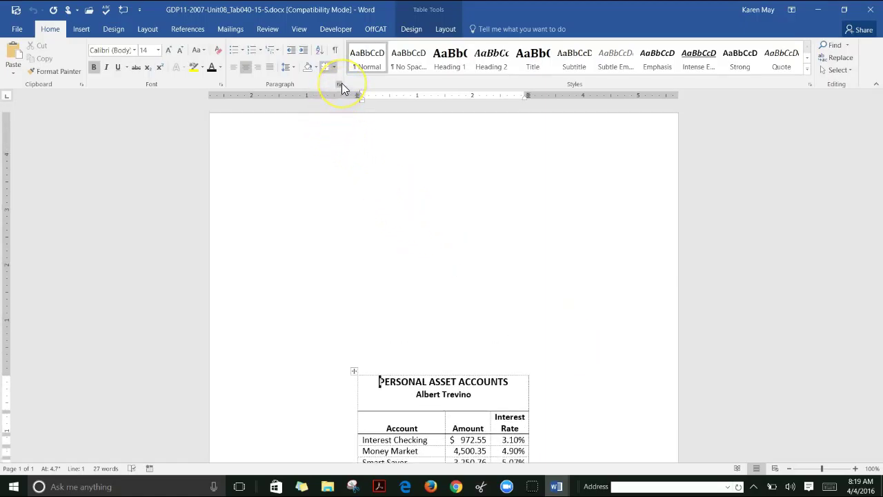
Set the page's vertical alignment to Center in Page Setup
{"action": "left_click", "coordinate": [148, 31]}
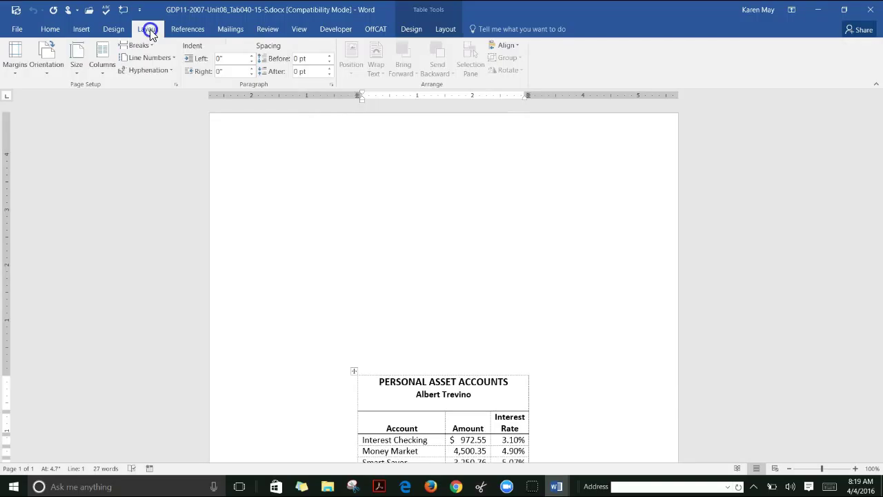
{"action": "left_click", "coordinate": [176, 86]}
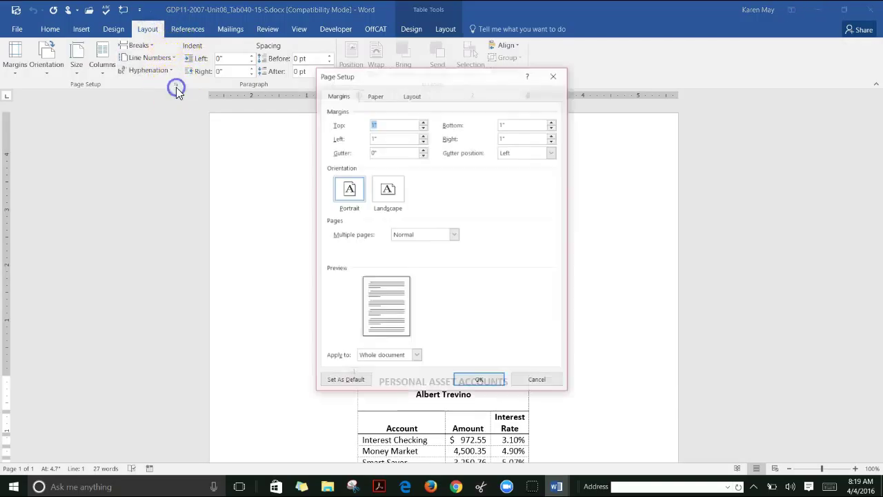
{"action": "left_click", "coordinate": [412, 95]}
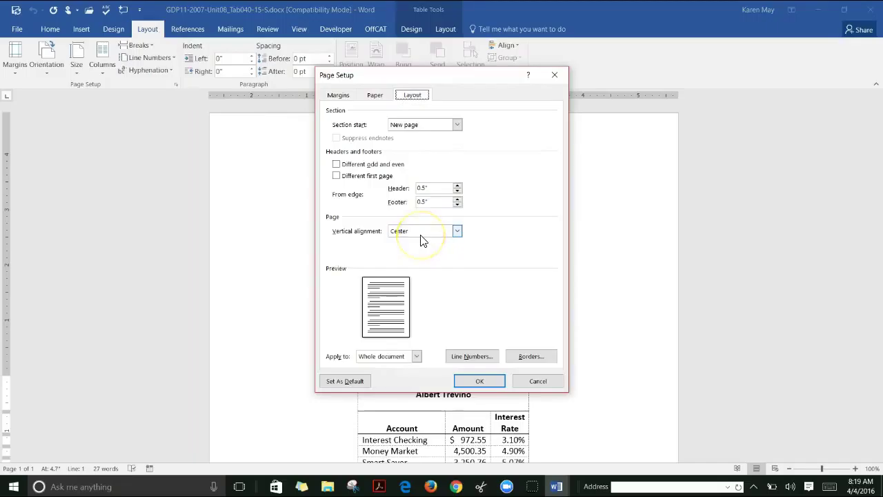
{"action": "left_click", "coordinate": [481, 381]}
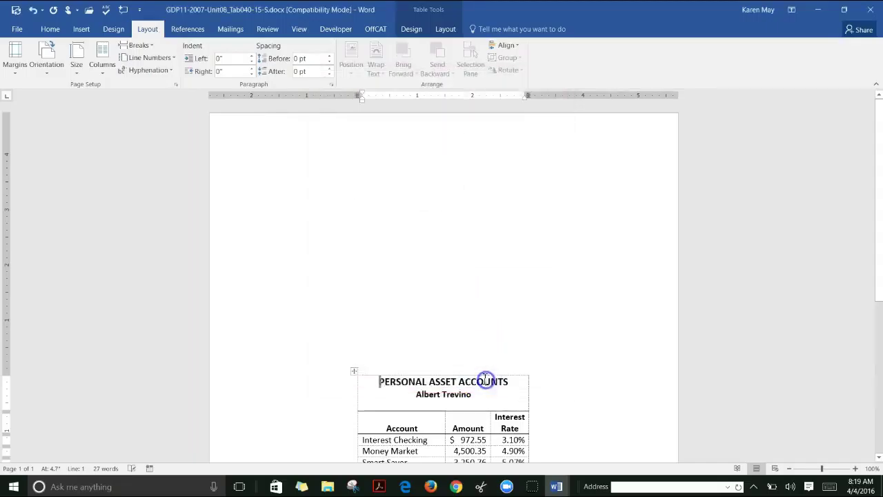
{"action": "left_click", "coordinate": [354, 372]}
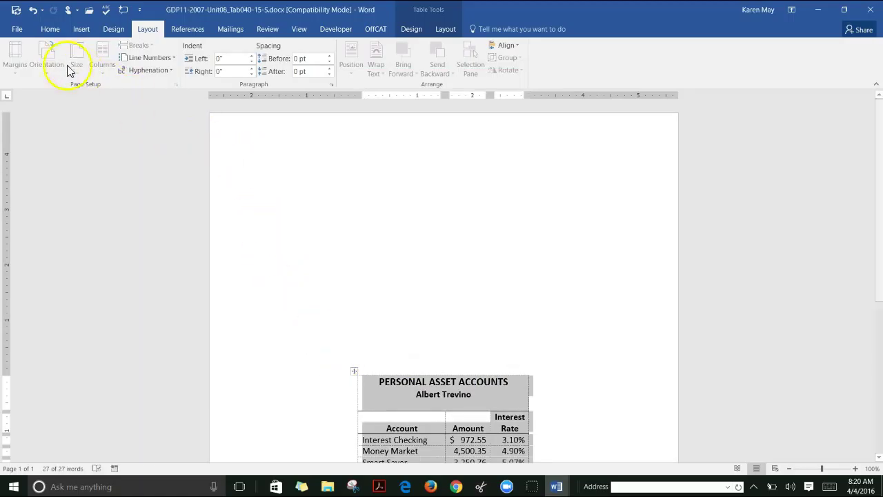
{"action": "left_click", "coordinate": [51, 29]}
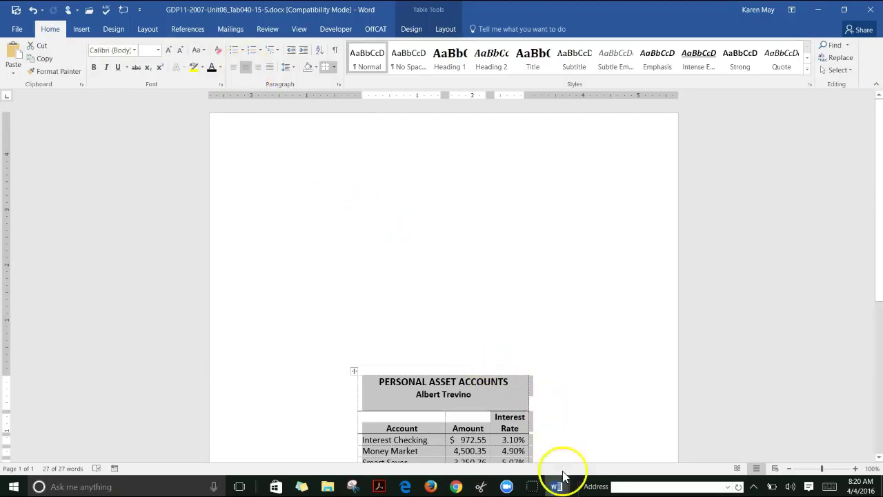
{"action": "left_click", "coordinate": [507, 430]}
{"action": "scroll", "coordinate": [505, 407], "scroll_direction": "down", "scroll_amount": 2}
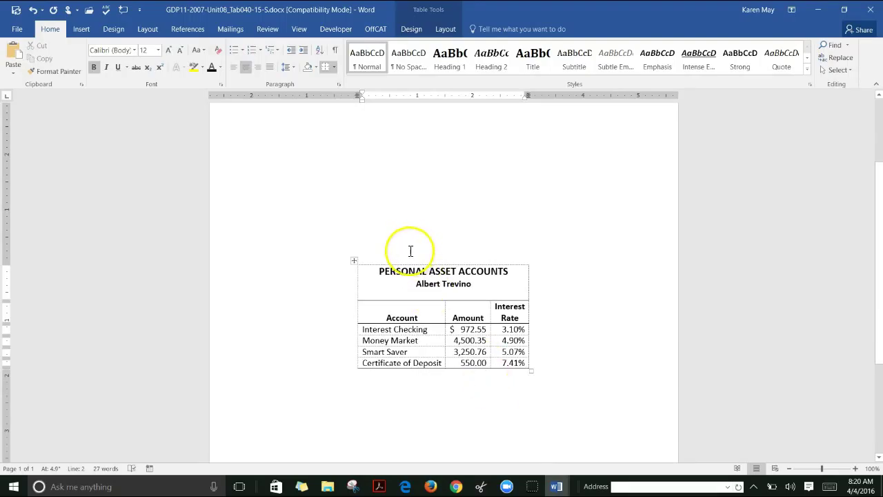
{"action": "left_click", "coordinate": [404, 272]}
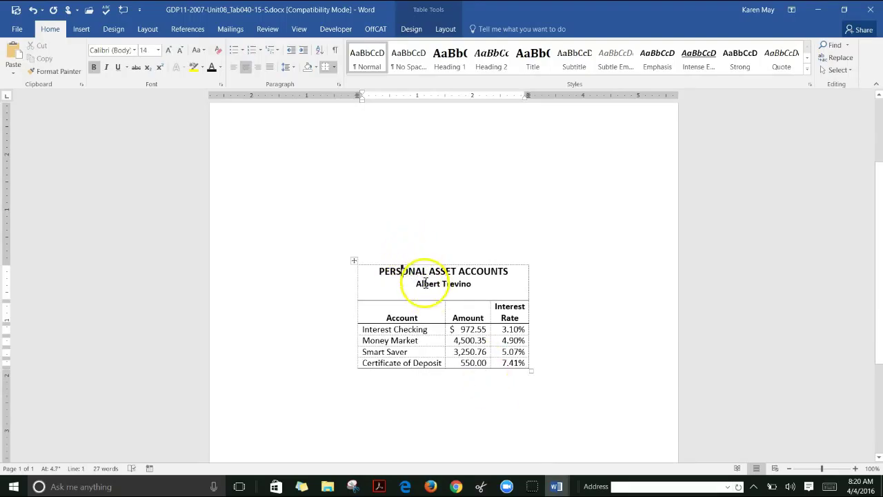
{"action": "left_click", "coordinate": [426, 285]}
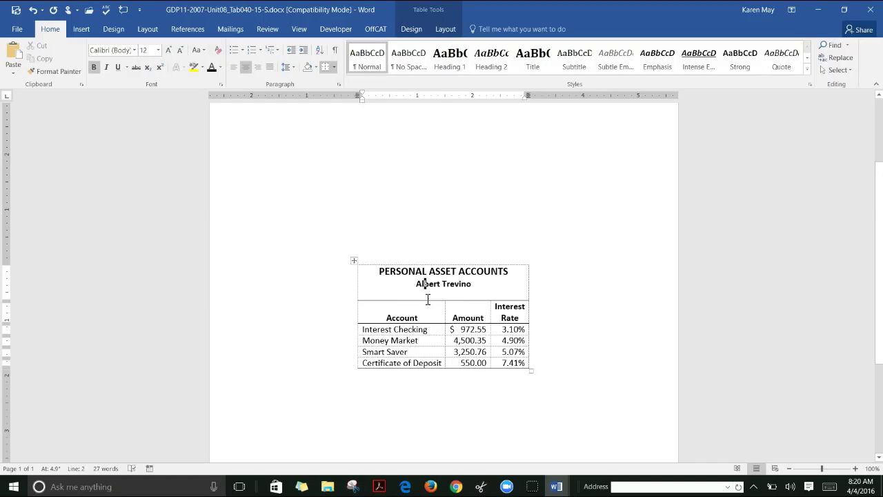
{"action": "left_click", "coordinate": [414, 318]}
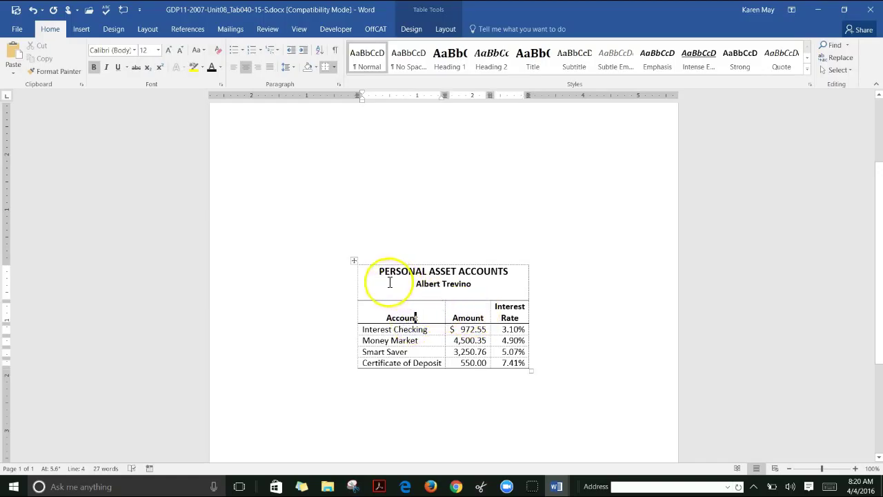
{"action": "left_click", "coordinate": [16, 29]}
{"action": "left_click", "coordinate": [21, 167]}
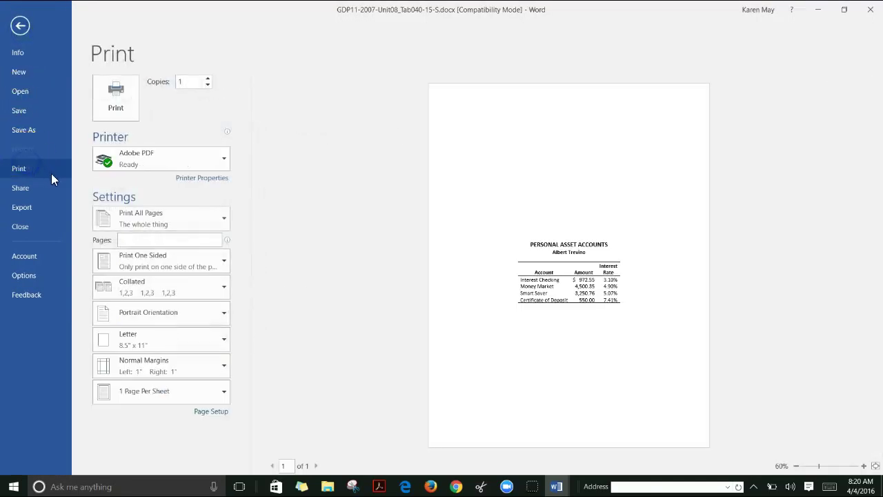